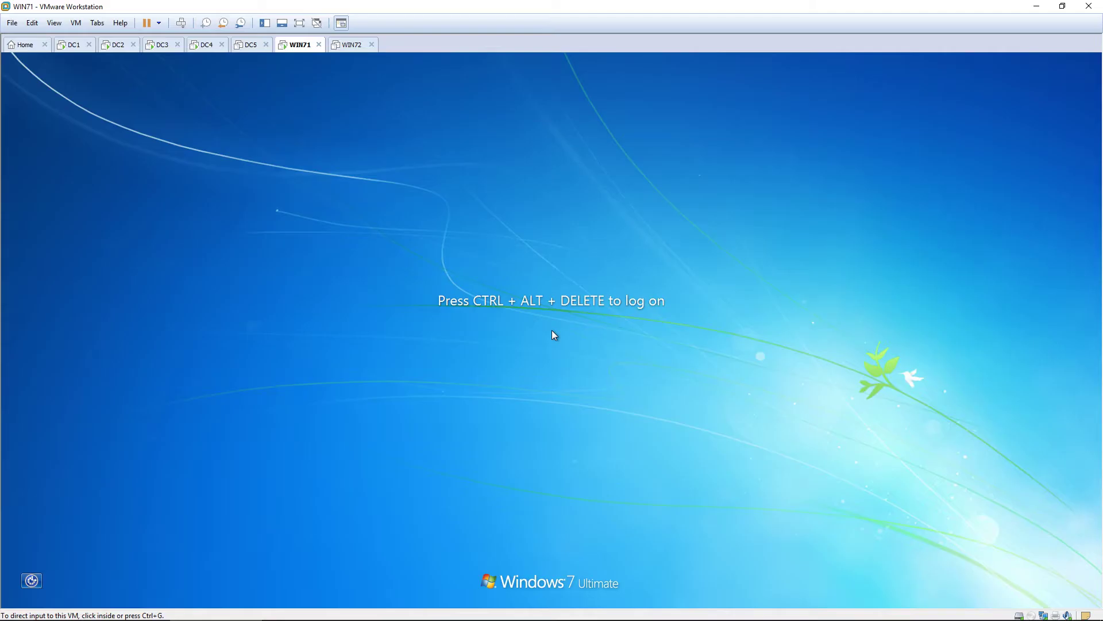
Log on to the WIN71 client with the administrator password.
click(708, 437)
key(ctrl+alt+Delete)
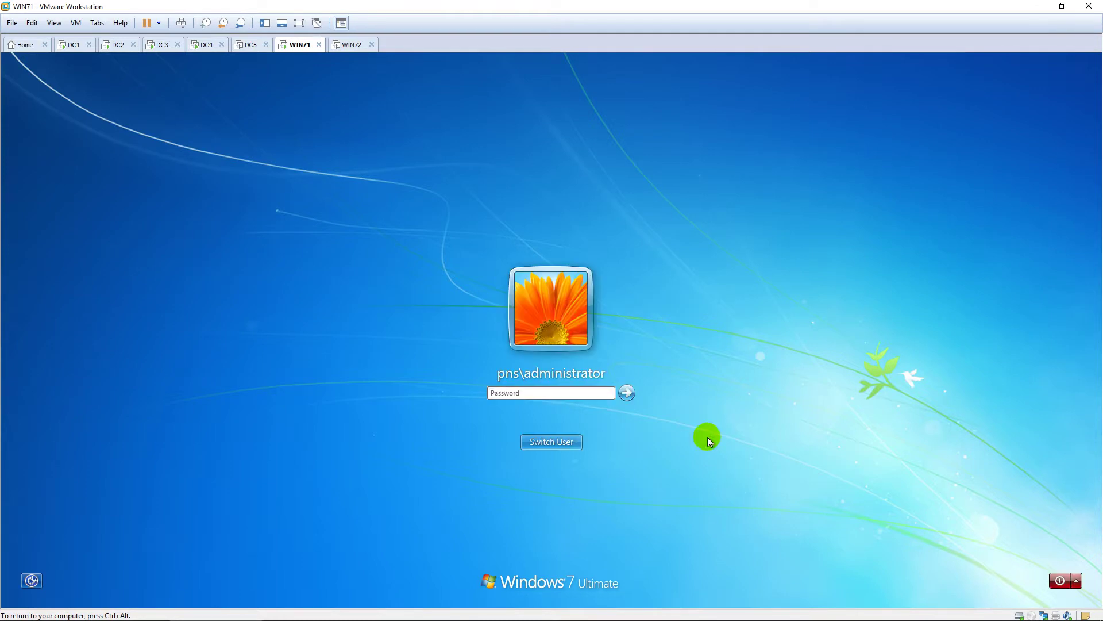
text(Pa$$w0rd)
key(Return)
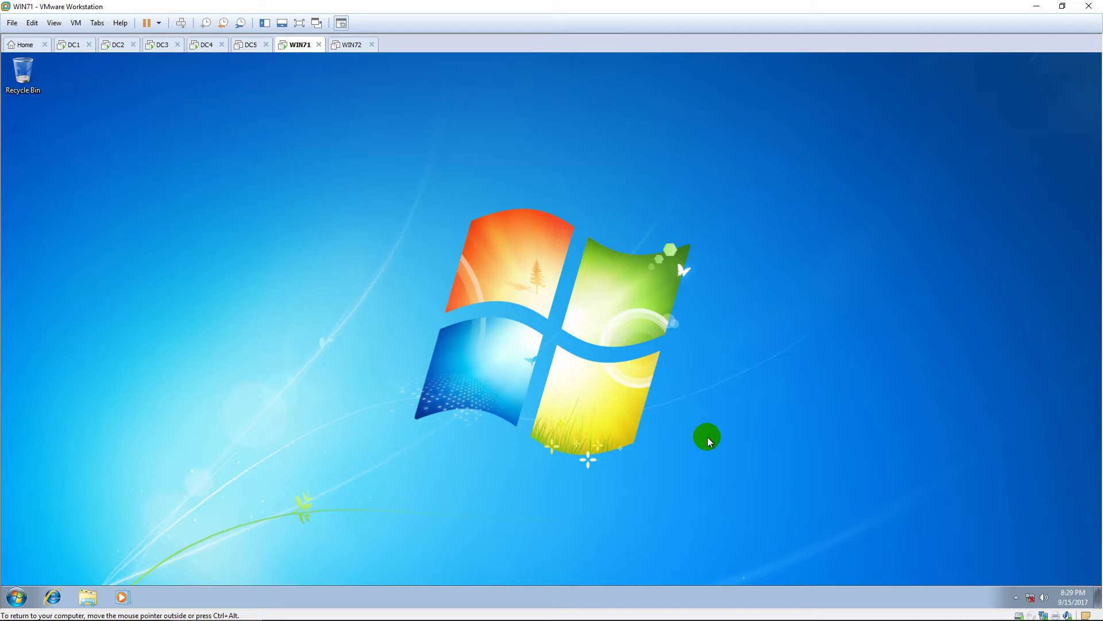
Open \\10.0.0.2 and browse its data_hr and data_qa shares.
key(super)
text(\\)
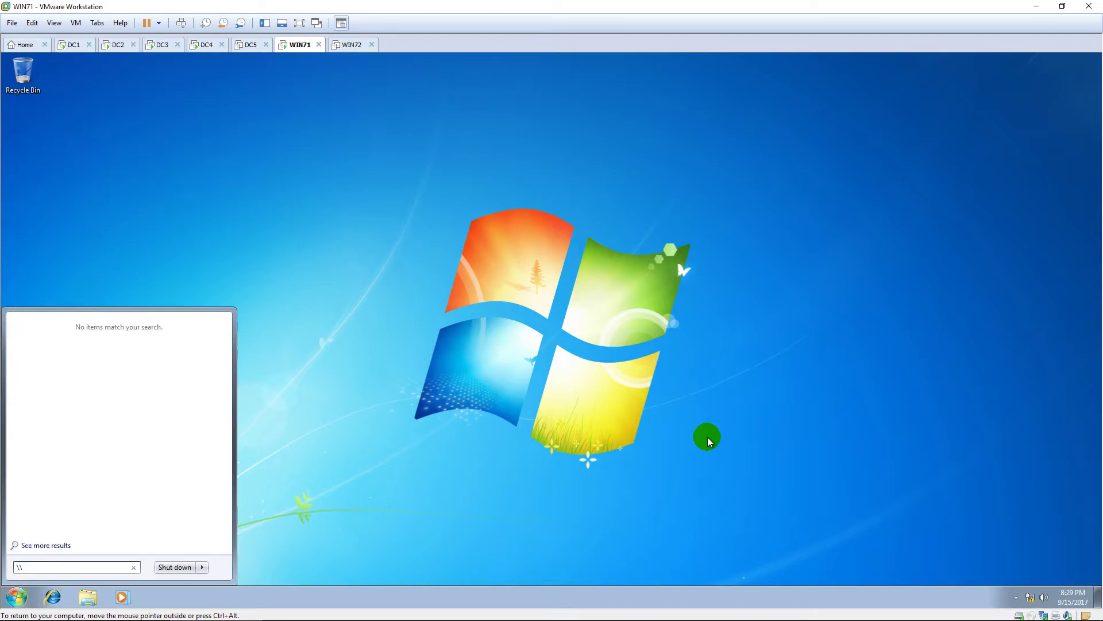
text(10.0.0.2)
key(Return)
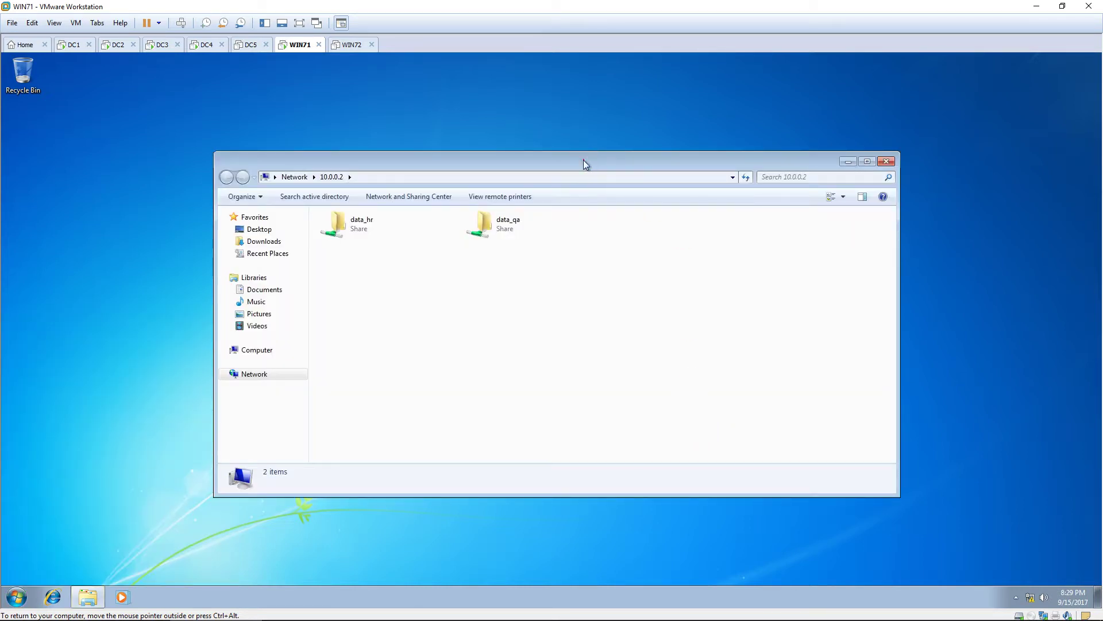
drag(584, 161, 485, 81)
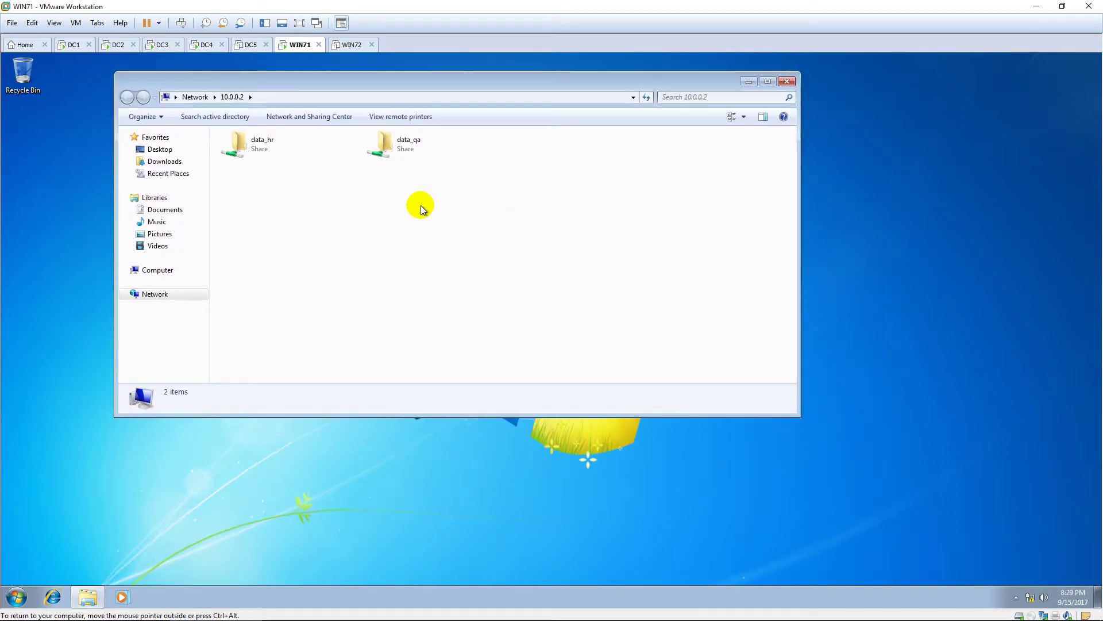
double_click(292, 149)
key(BackSpace)
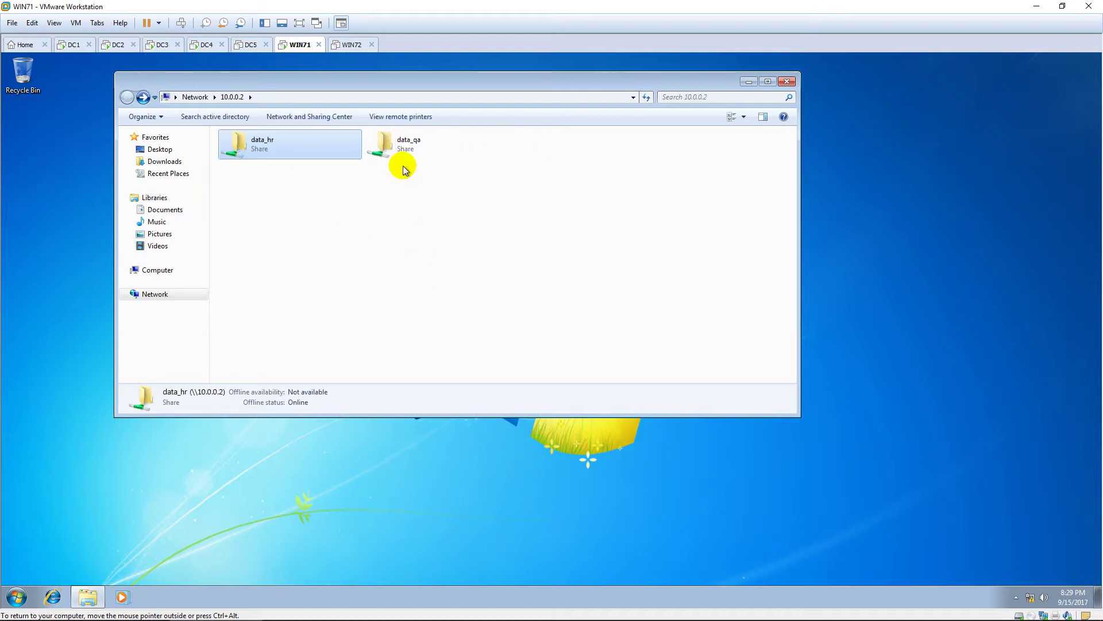
double_click(401, 154)
key(BackSpace)
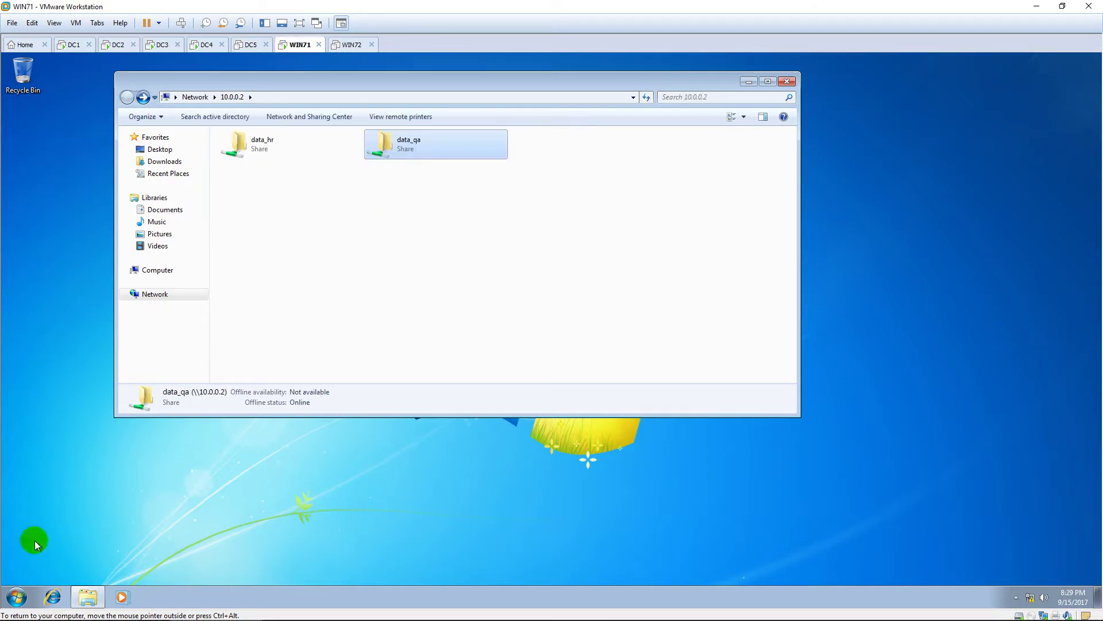
Open \\10.0.0.3 and browse its data_it and Software shares.
click(13, 592)
text(\\)
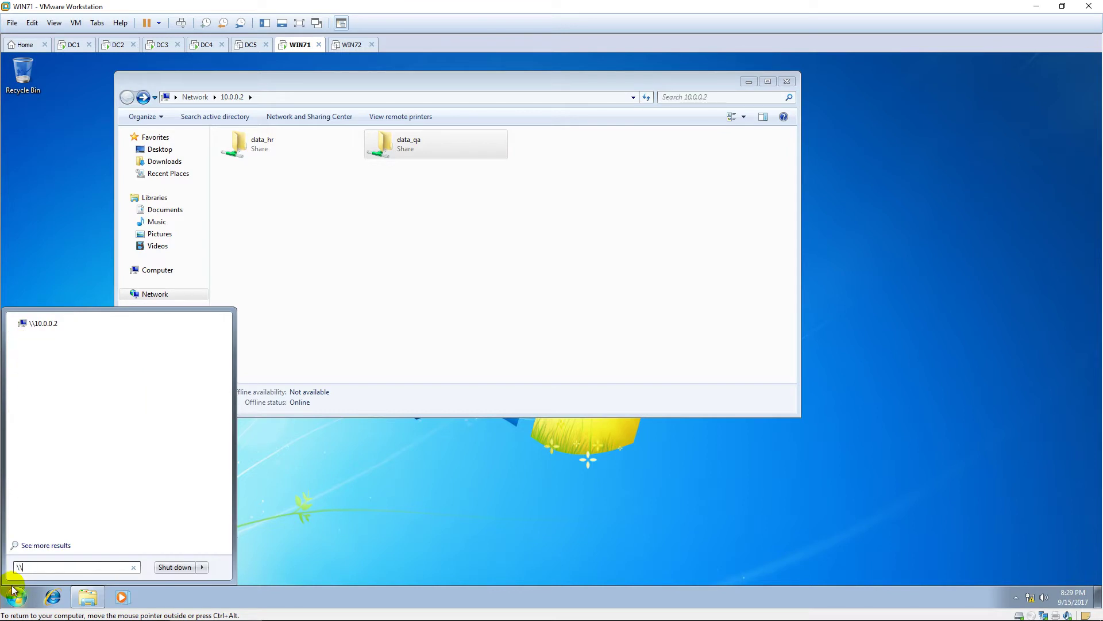
text(10.0.0.3)
key(Return)
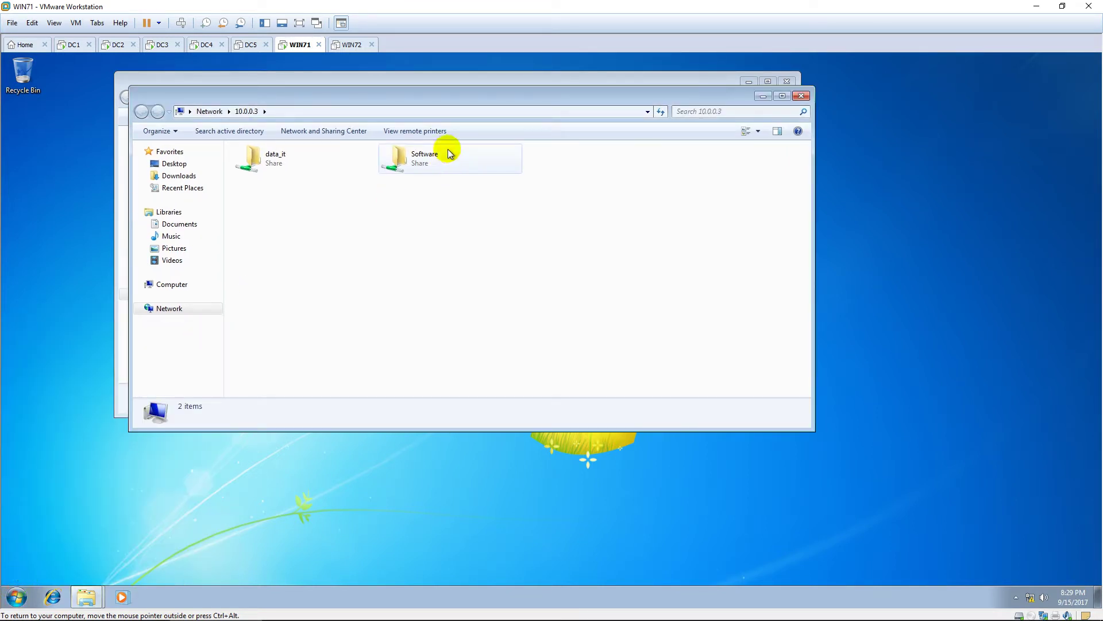
drag(531, 95, 729, 216)
double_click(463, 282)
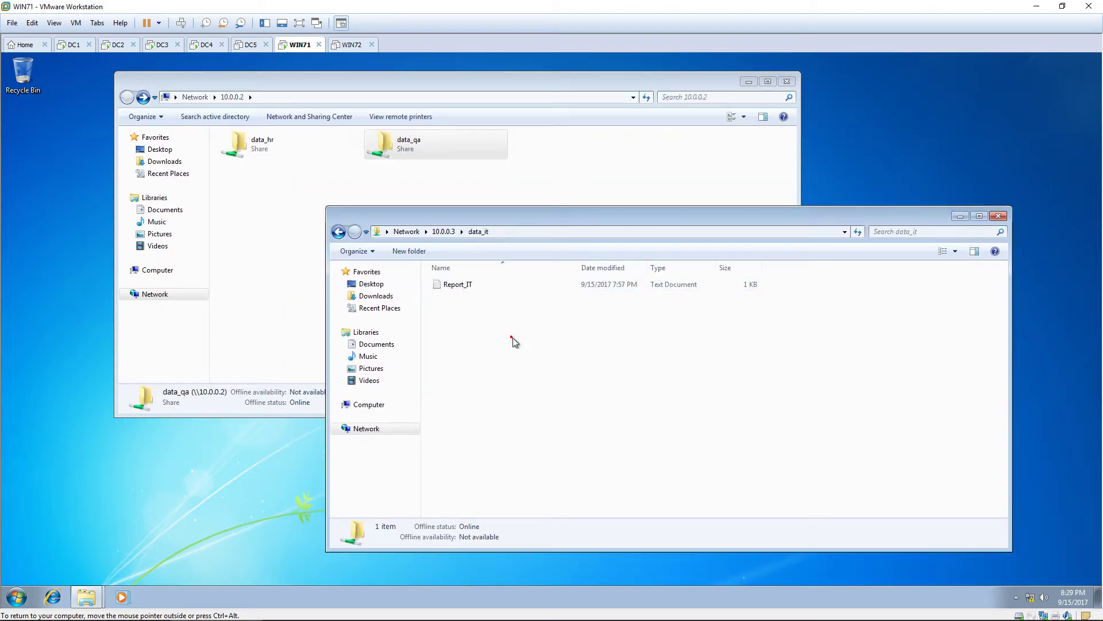
key(BackSpace)
double_click(618, 286)
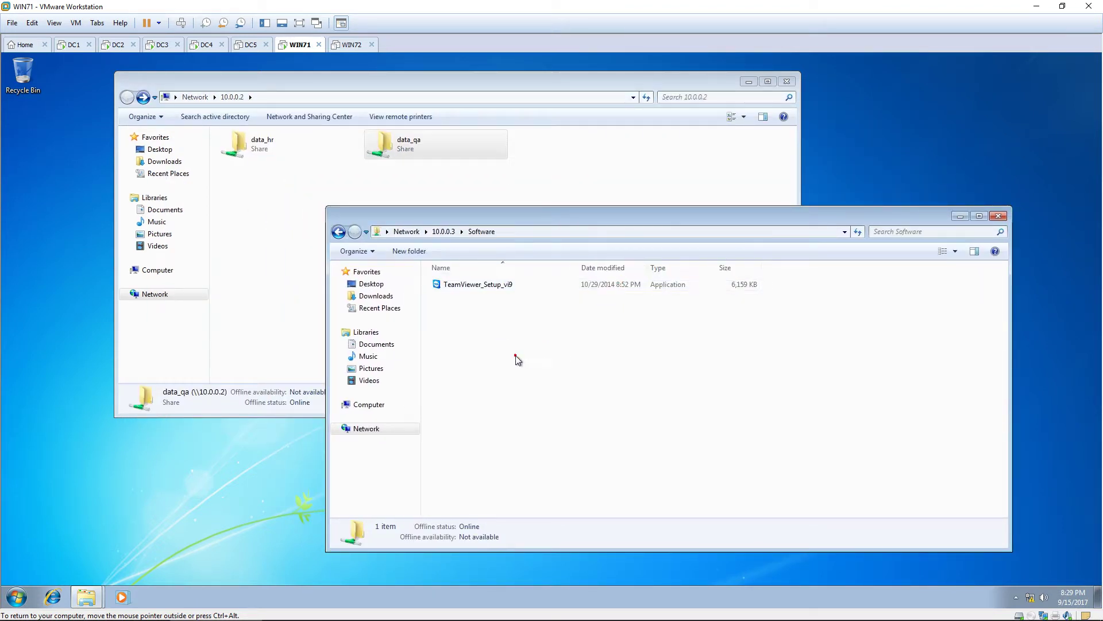
key(BackSpace)
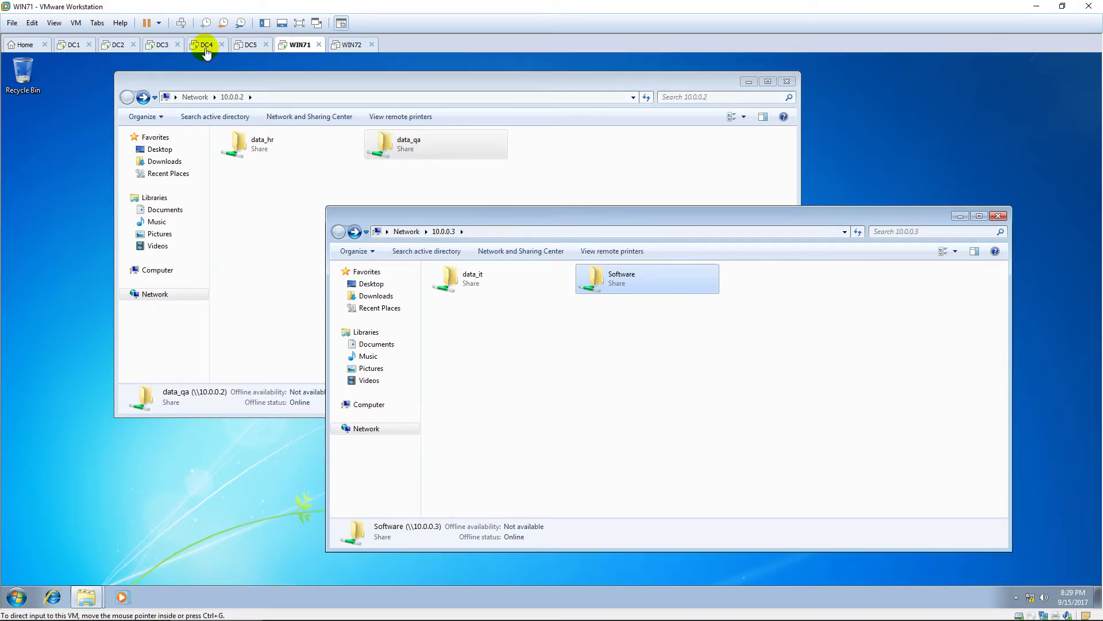
Log on to DC4, dismiss Initial Configuration Tasks, and view Server Manager's Roles page (0 of 17).
click(205, 43)
click(329, 199)
key(ctrl+alt+Insert)
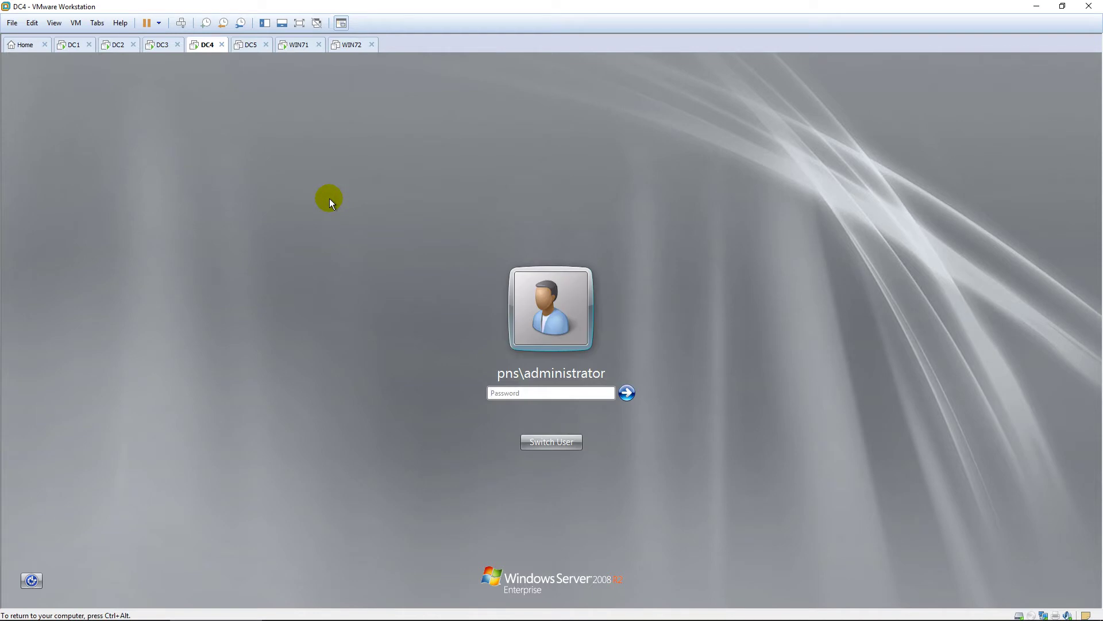
text(P@ssw0rd)
key(Return)
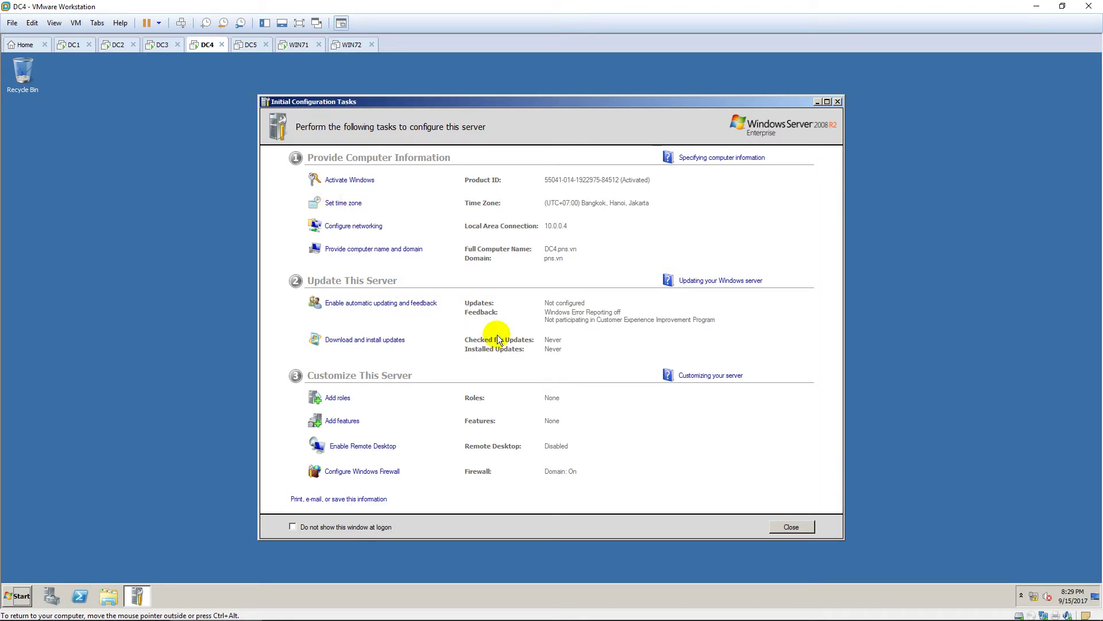
click(793, 527)
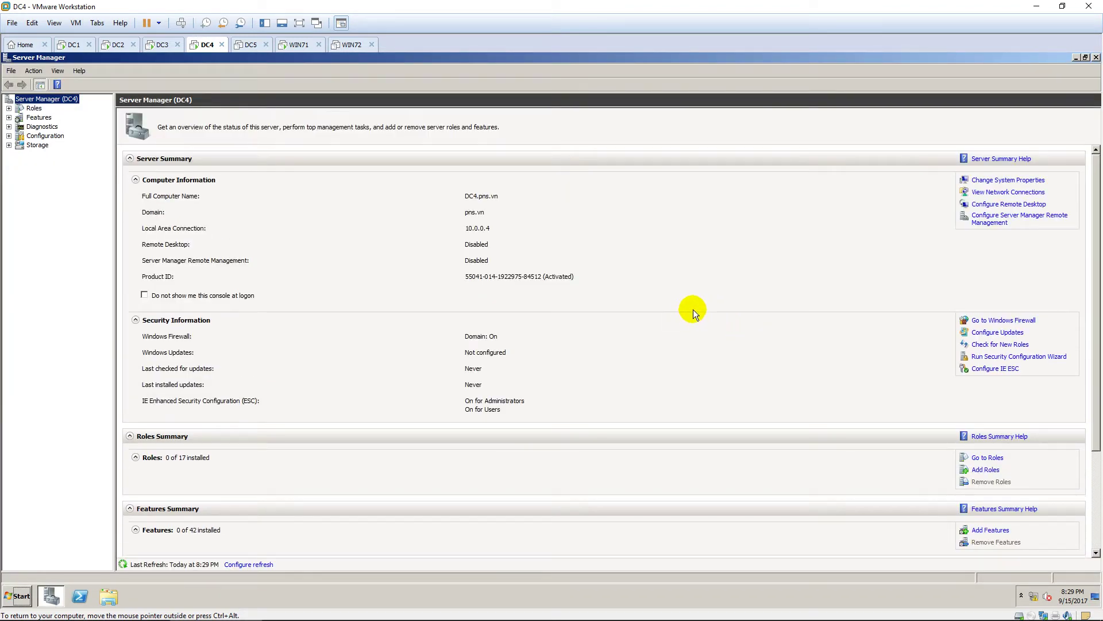
click(34, 109)
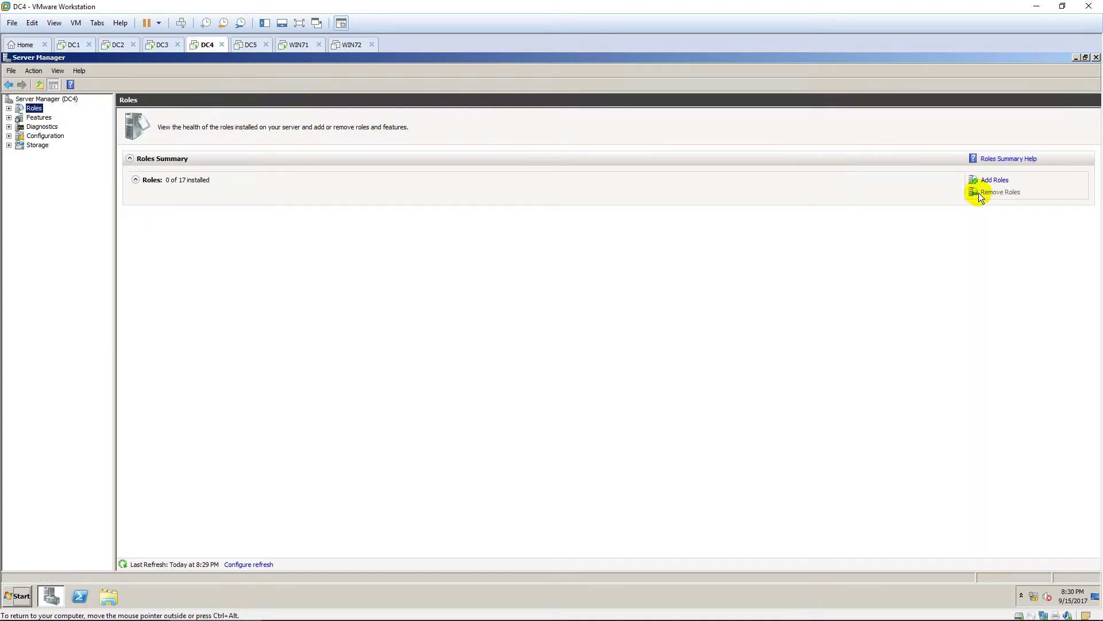
In Add Roles, select File Services with Distributed File System, advancing to Create a DFS Namespace.
click(995, 179)
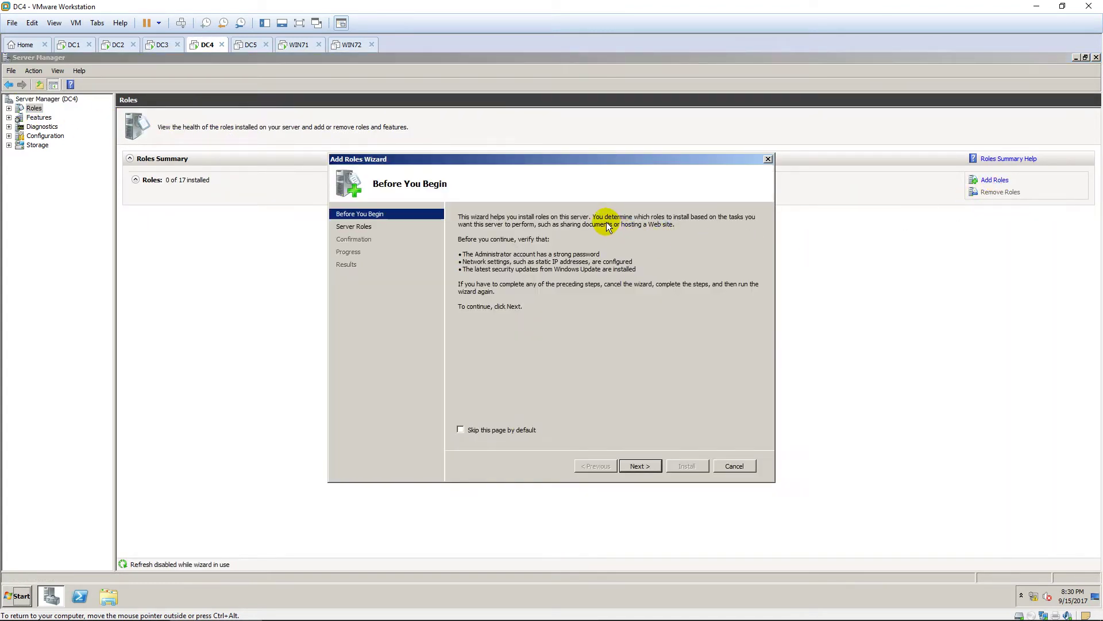
drag(602, 160, 581, 77)
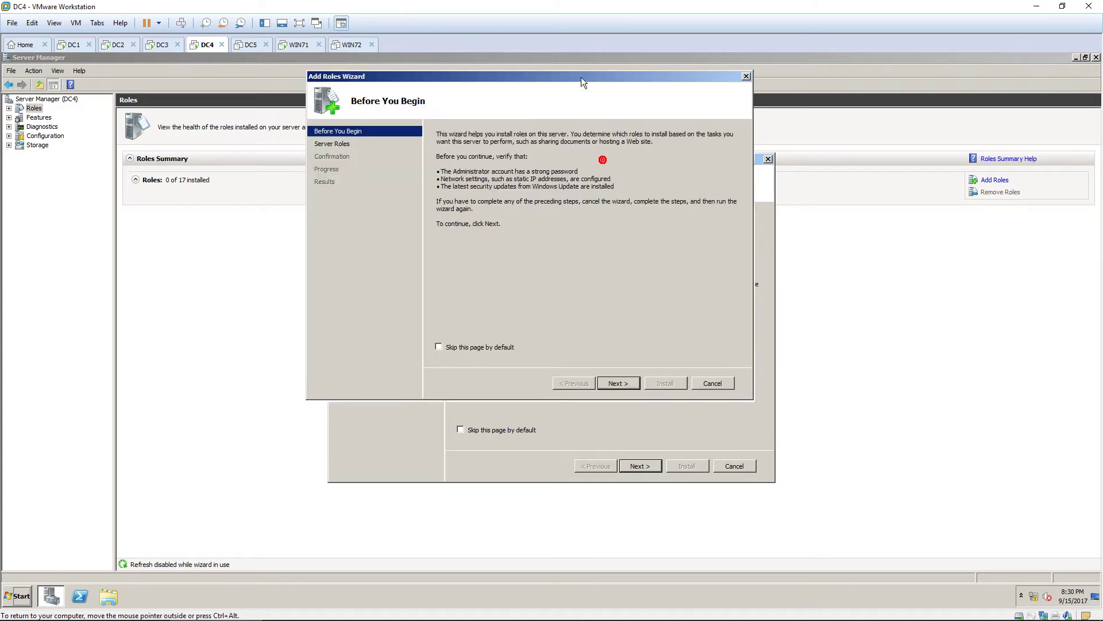
click(619, 383)
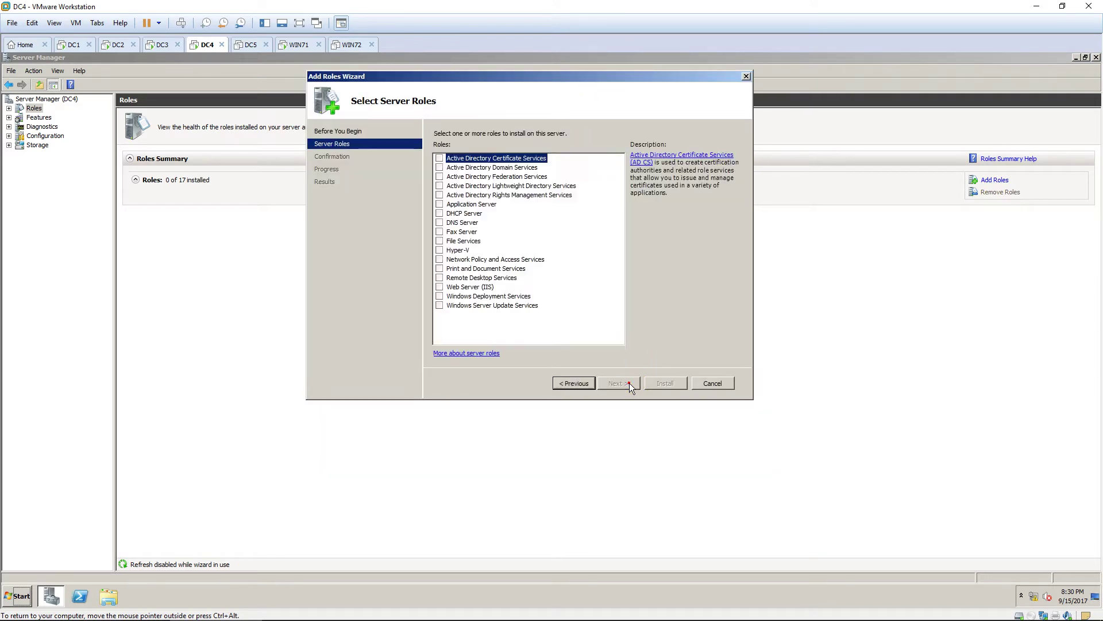
click(439, 241)
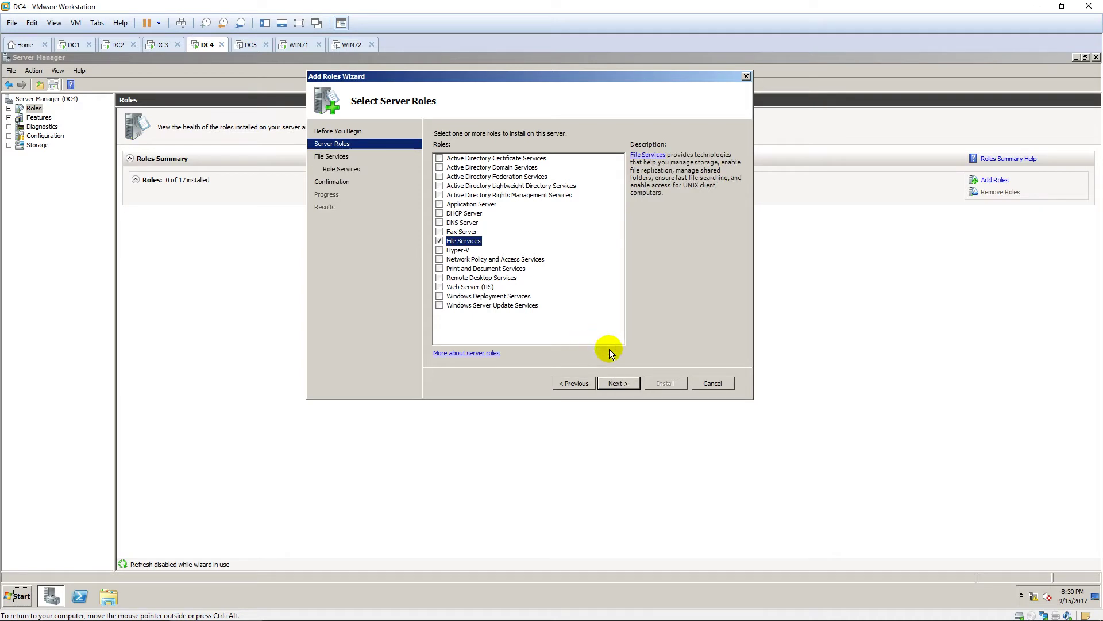
click(618, 383)
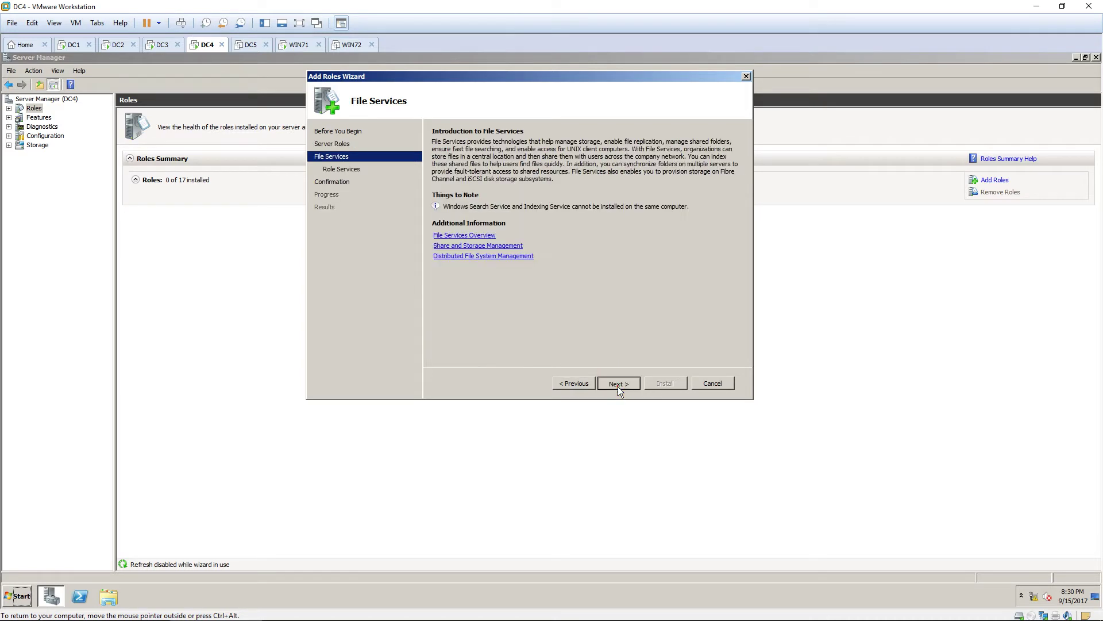
click(618, 383)
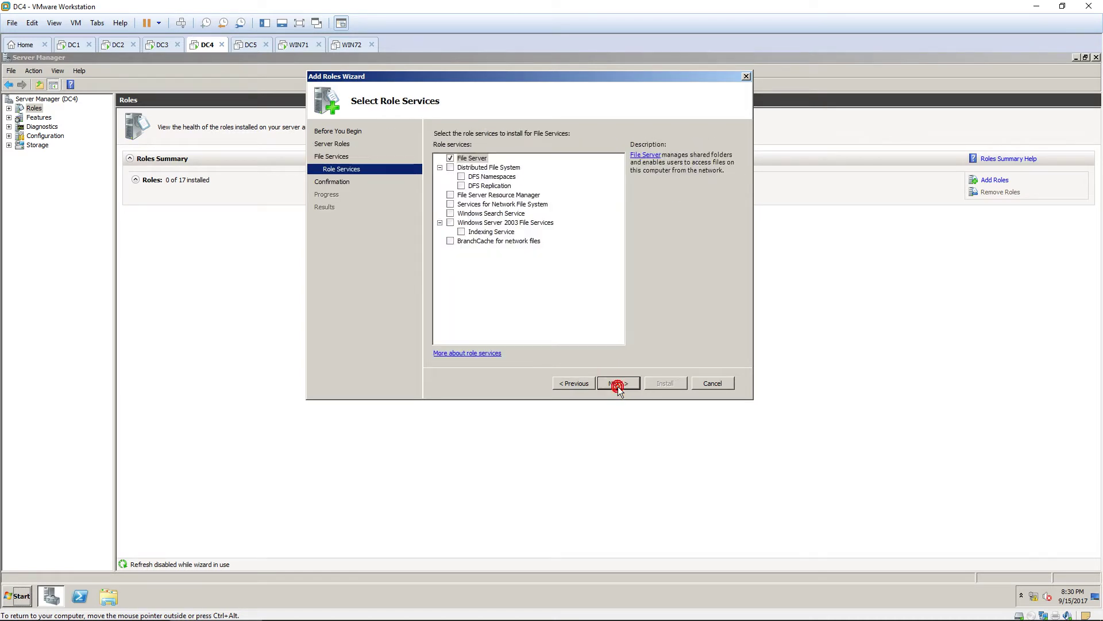
click(451, 168)
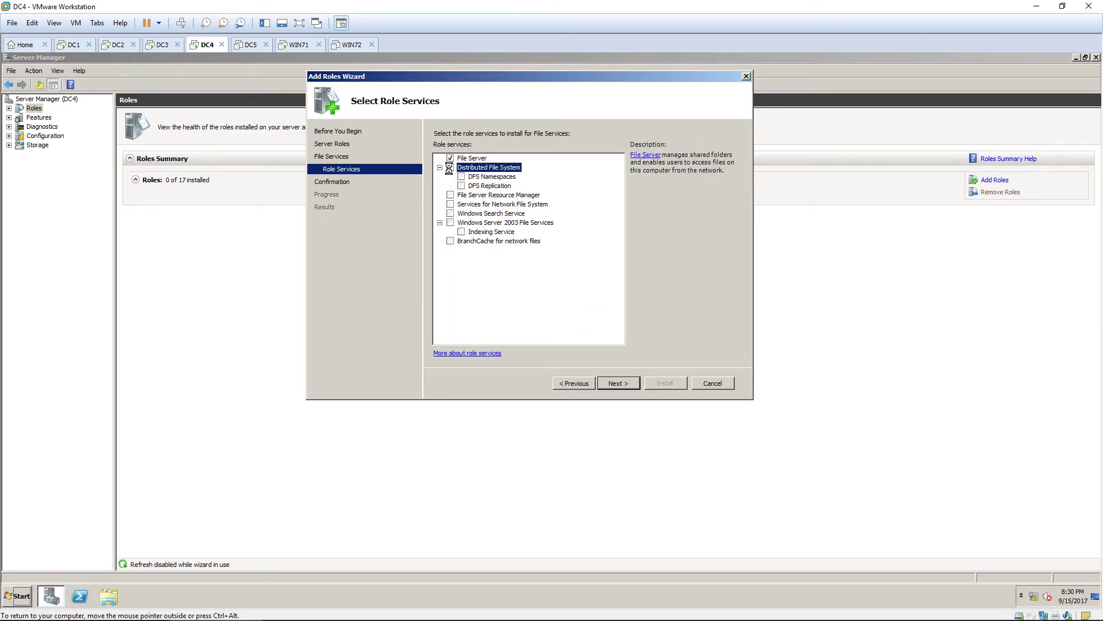
click(632, 385)
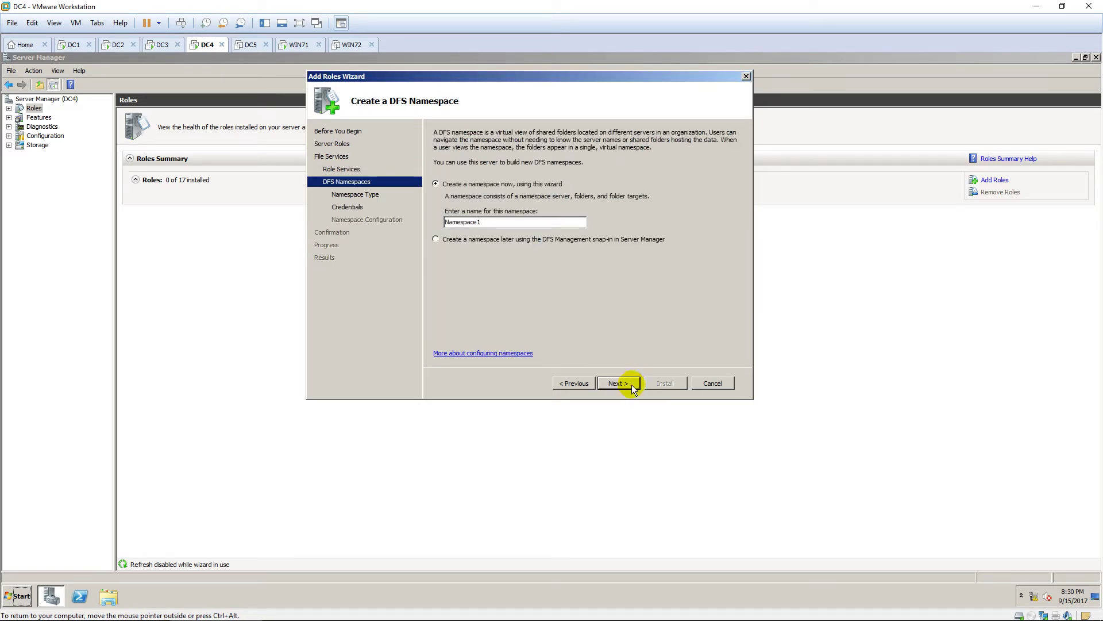
Name the namespace DATA and keep the domain-based type \\pns.vn\DATA.
double_click(482, 222)
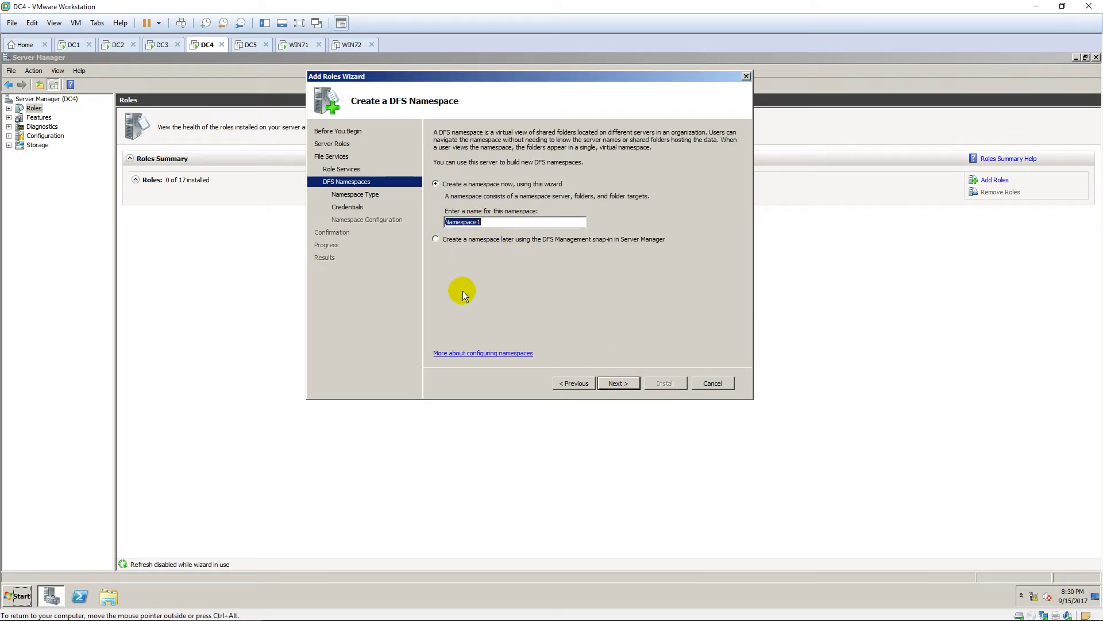
text(DATA)
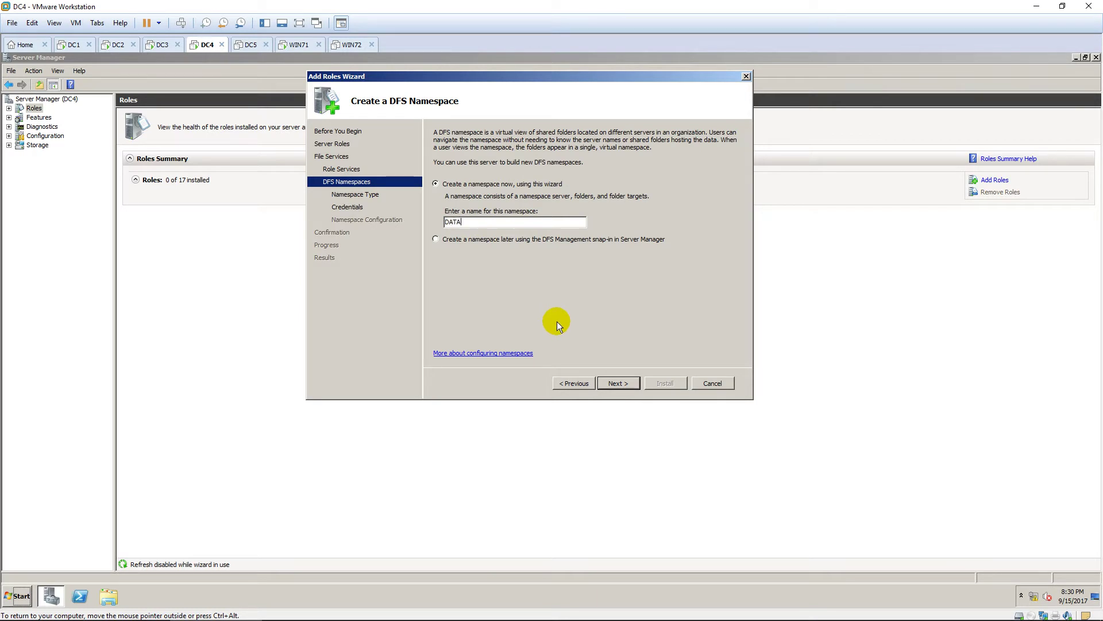
click(633, 384)
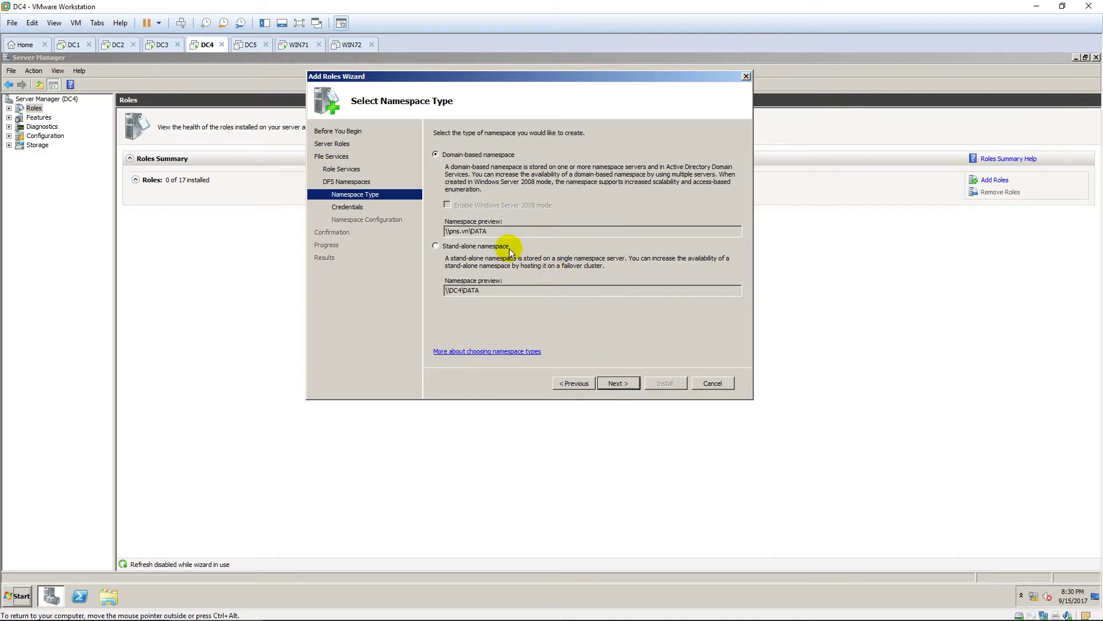
drag(493, 232, 437, 228)
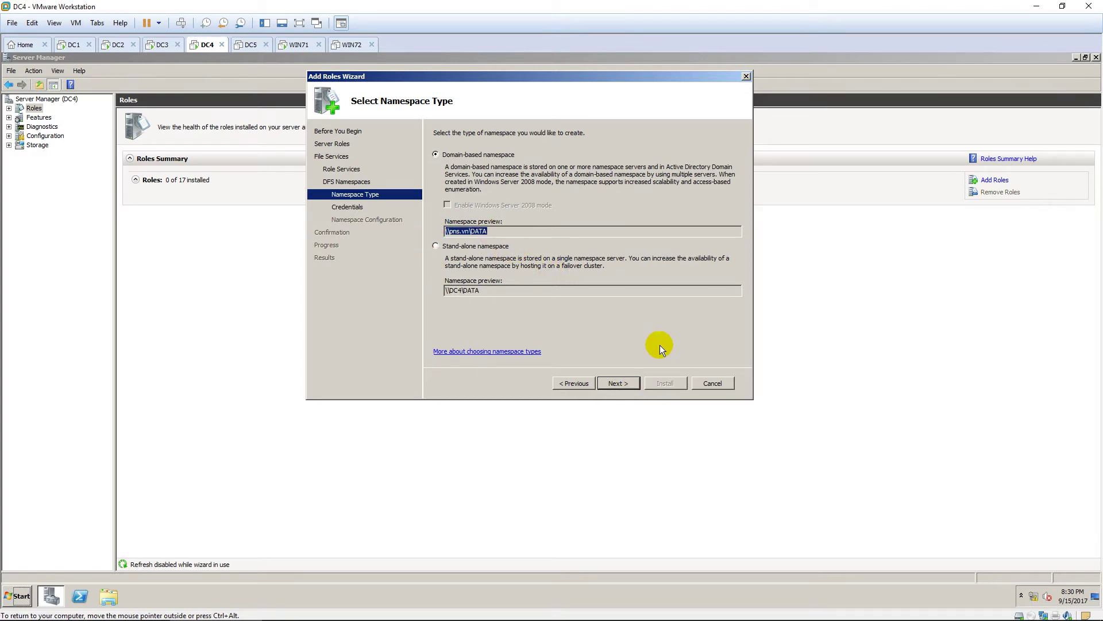
click(628, 391)
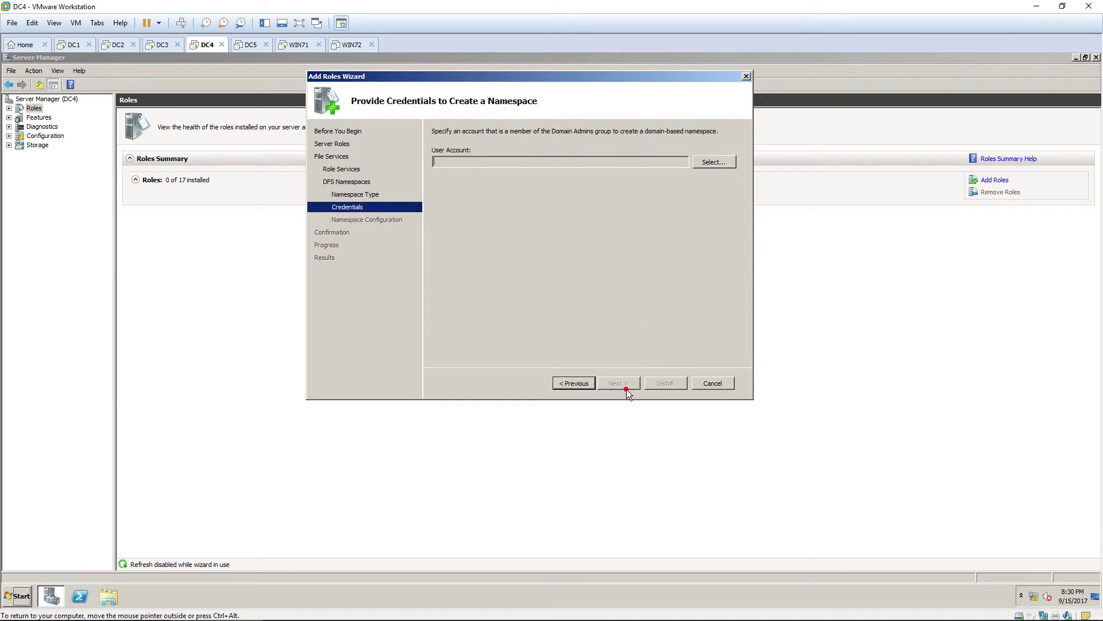
Supply the domain administrator user name and password as the namespace credentials.
click(716, 166)
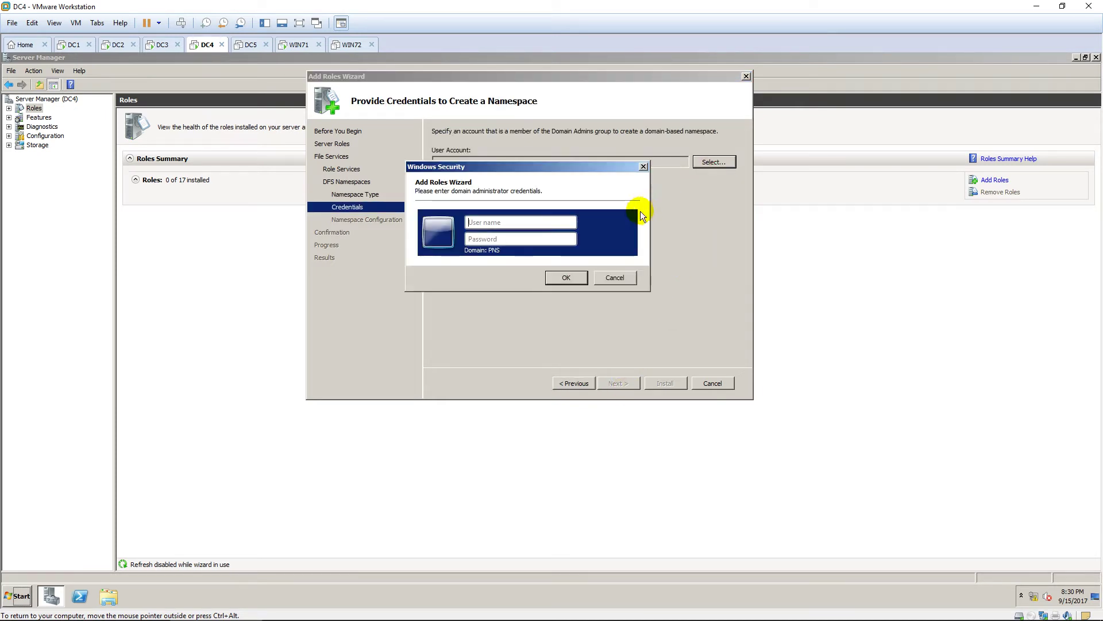
text(administrator)
key(Tab)
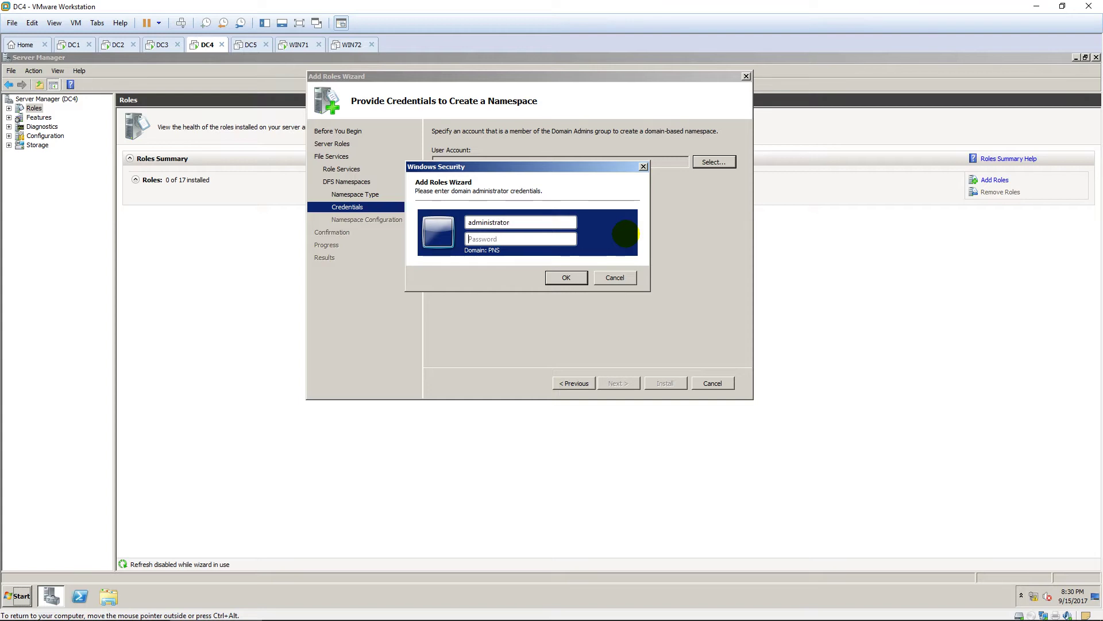
text(••••••••)
click(578, 278)
click(622, 383)
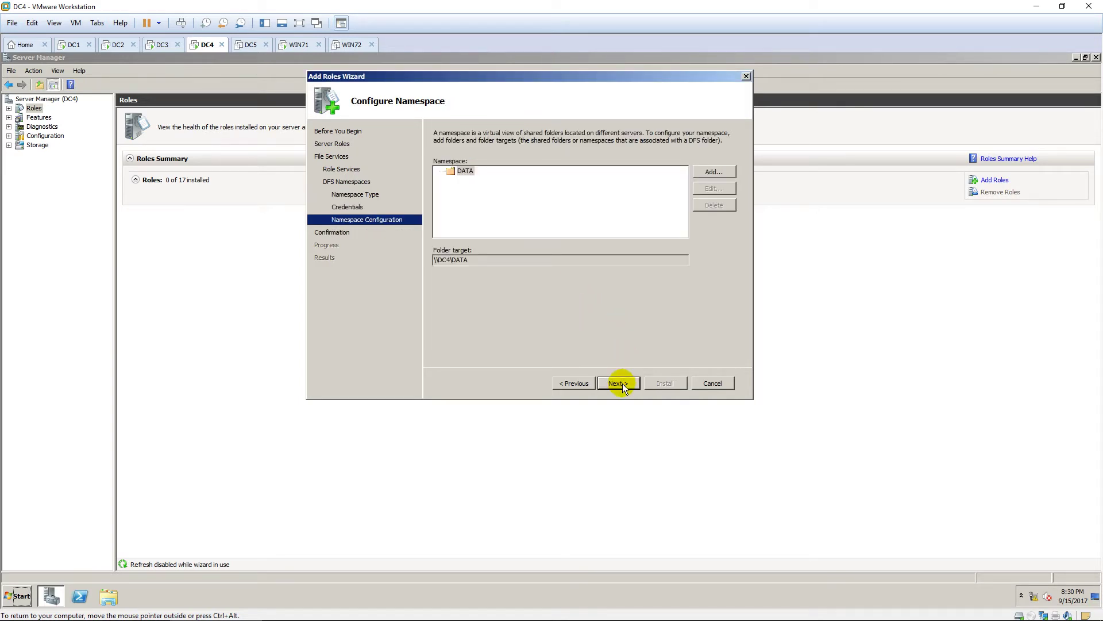
Install File Services with DFS Namespaces and Replication, then close the finished wizard.
click(622, 384)
click(667, 385)
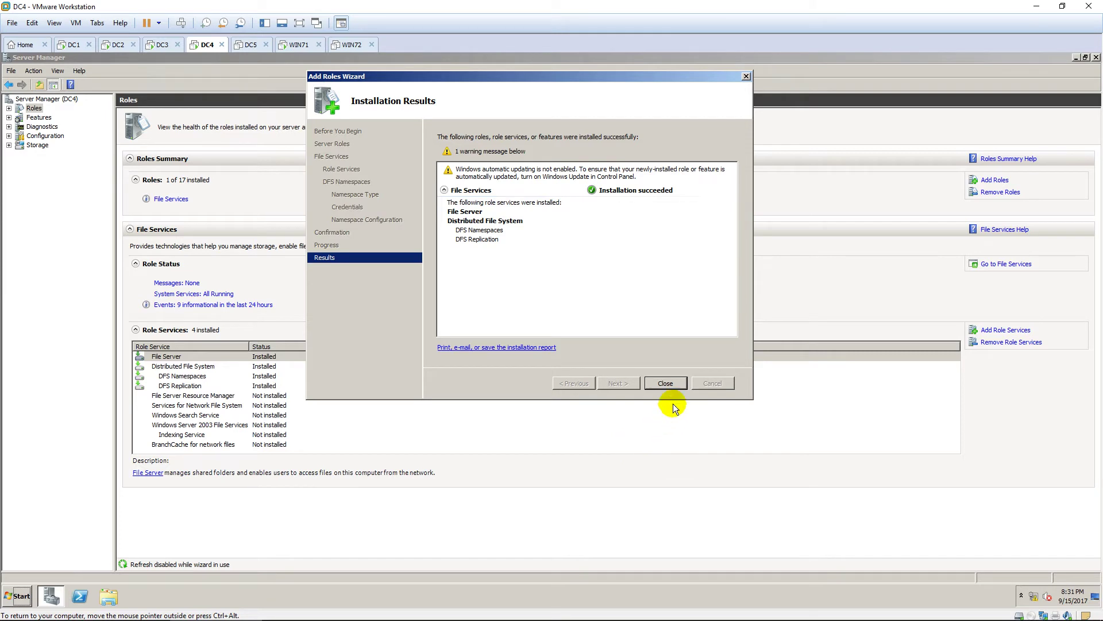
click(667, 384)
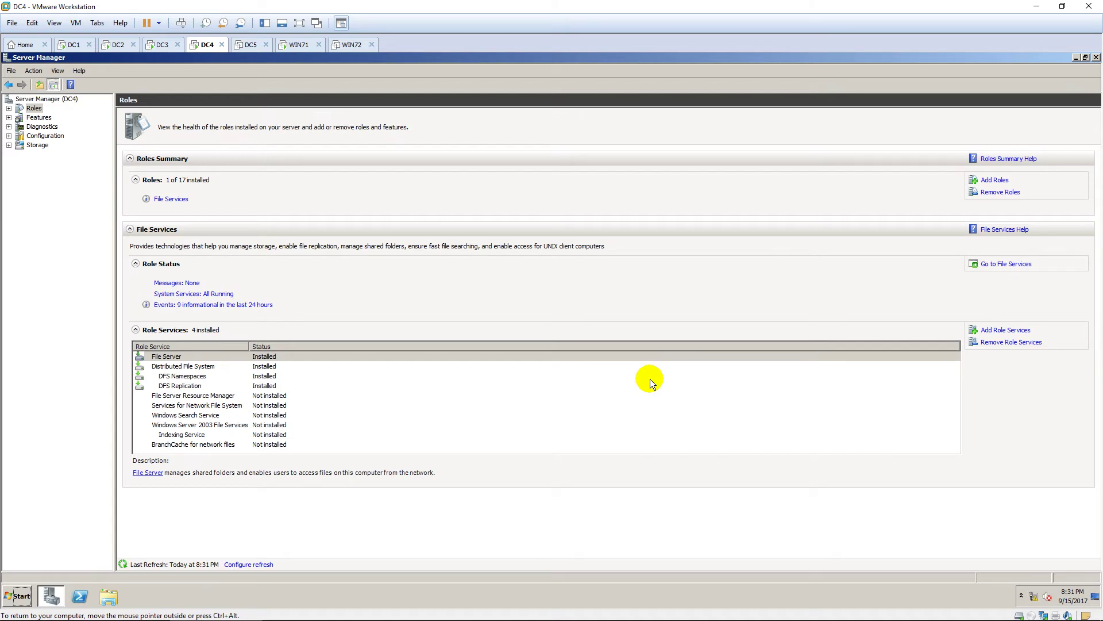
Launch DFS Management from Administrative Tools, maximize it, and select the \\pns.vn\DATA namespace.
click(21, 579)
mouse_move(202, 498)
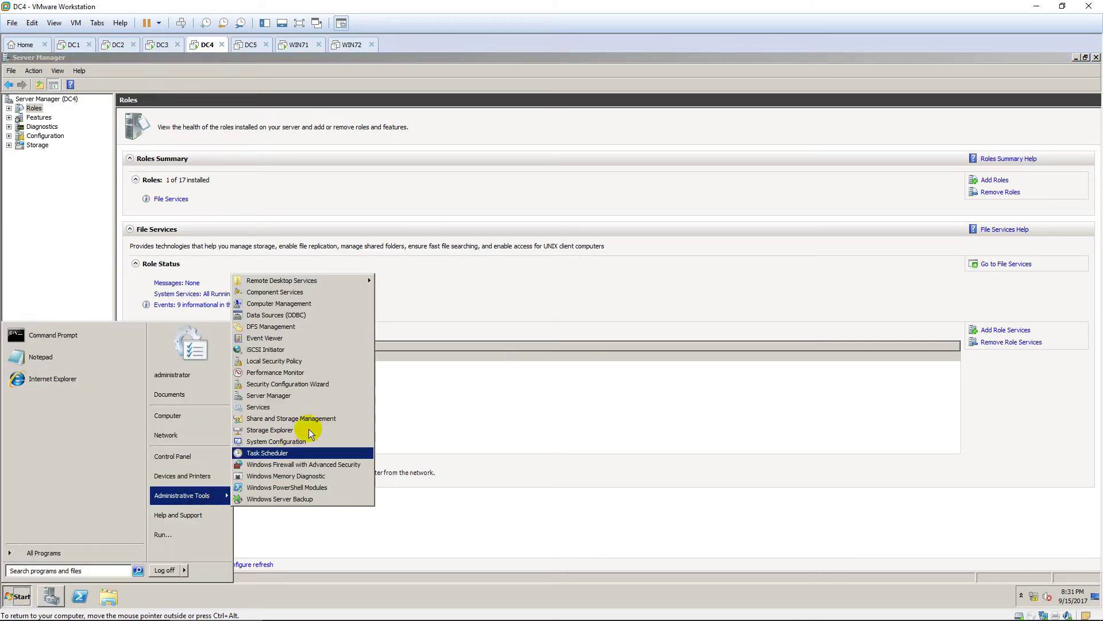
click(356, 326)
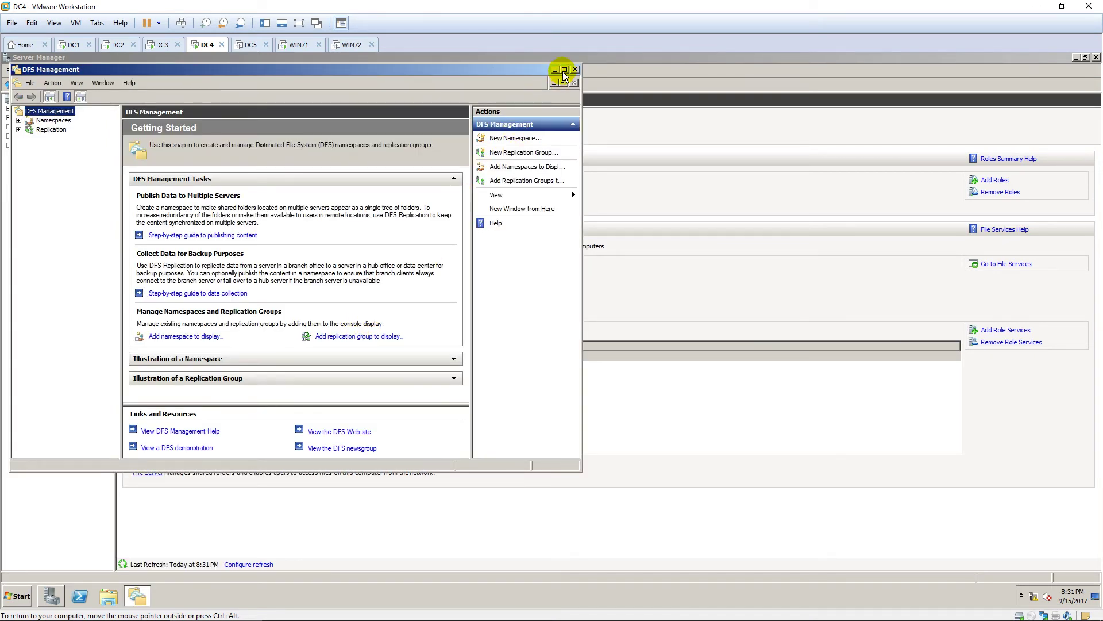
click(565, 69)
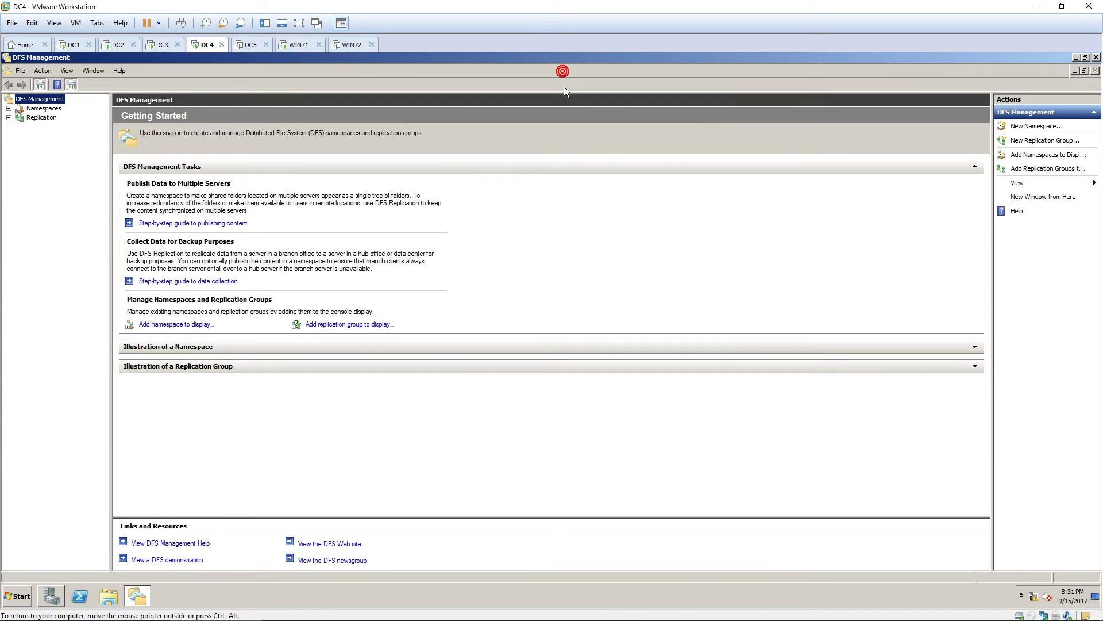
click(8, 108)
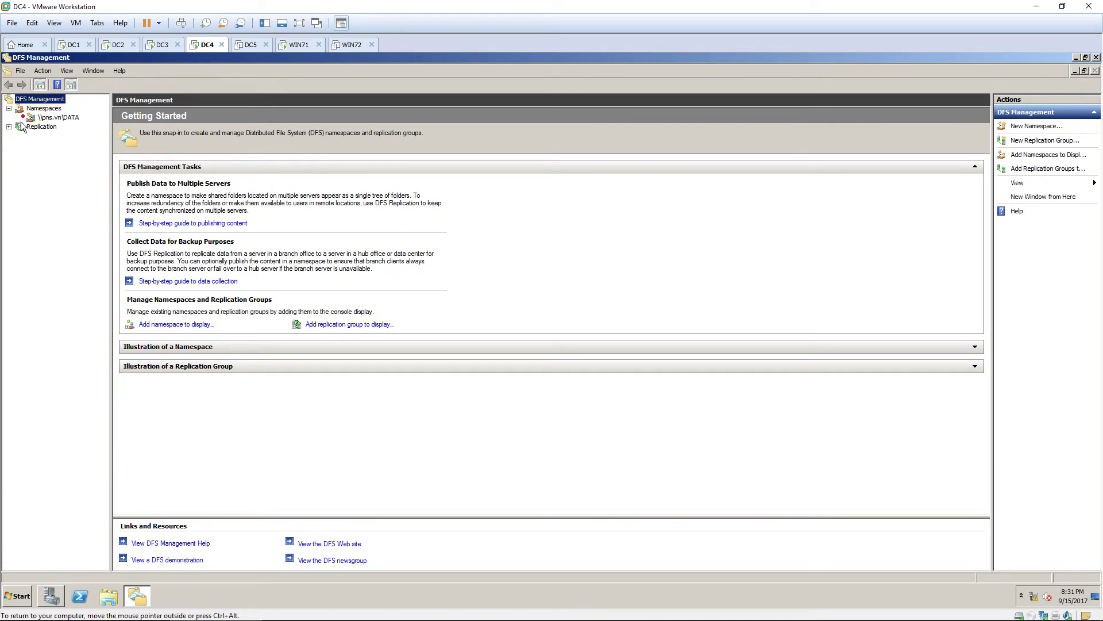
click(58, 117)
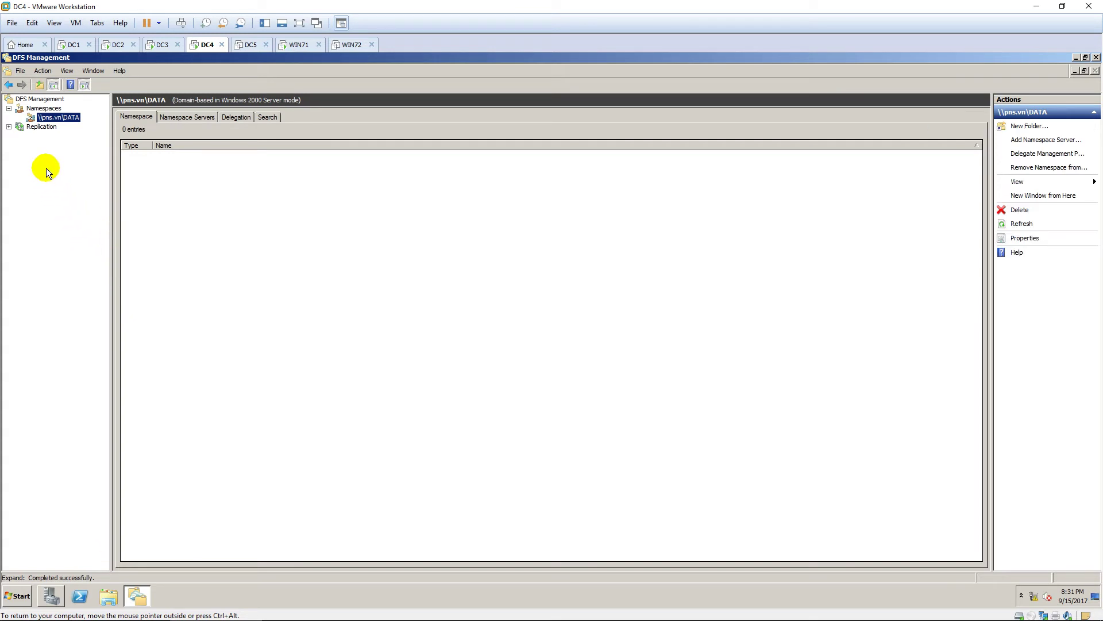
Create folder DC2 in \\pns.vn\DATA without any folder target.
right_click(60, 116)
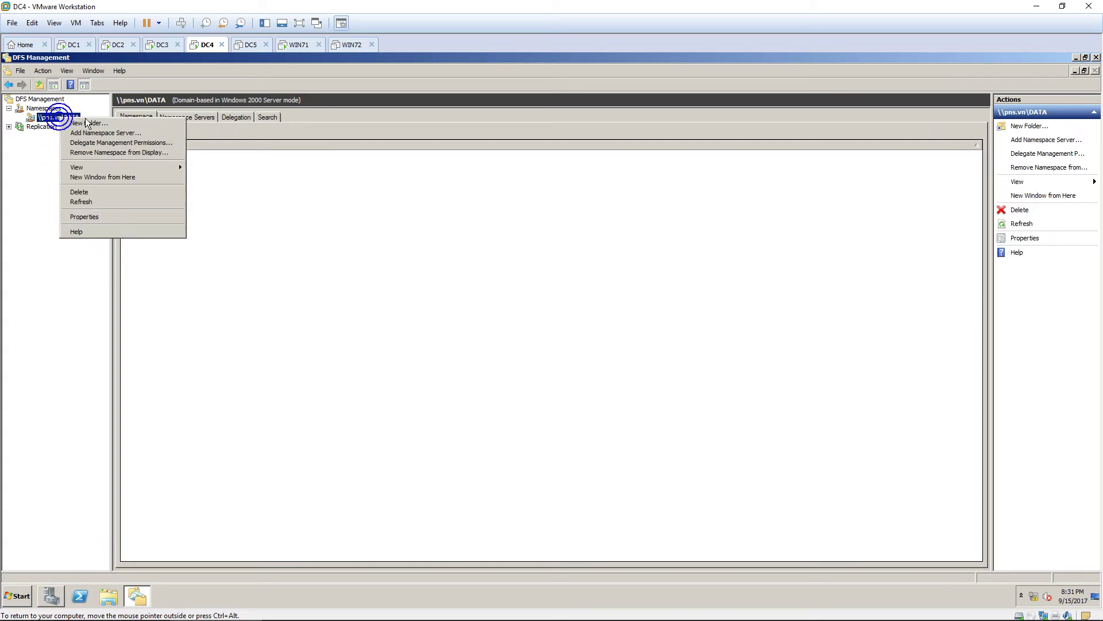
click(90, 123)
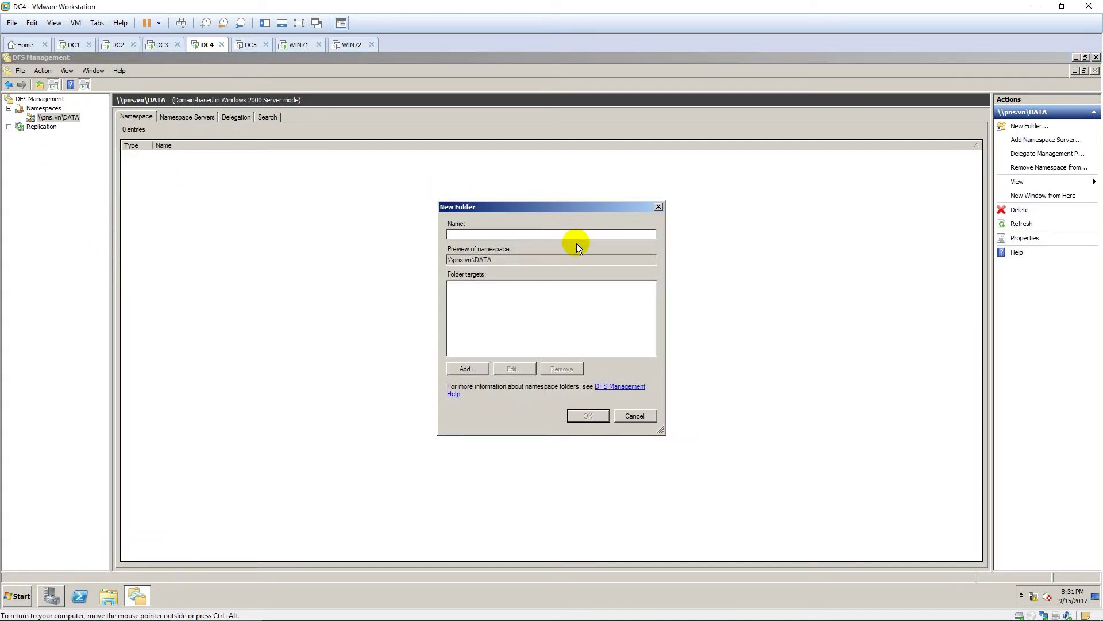
text(DC2)
click(468, 371)
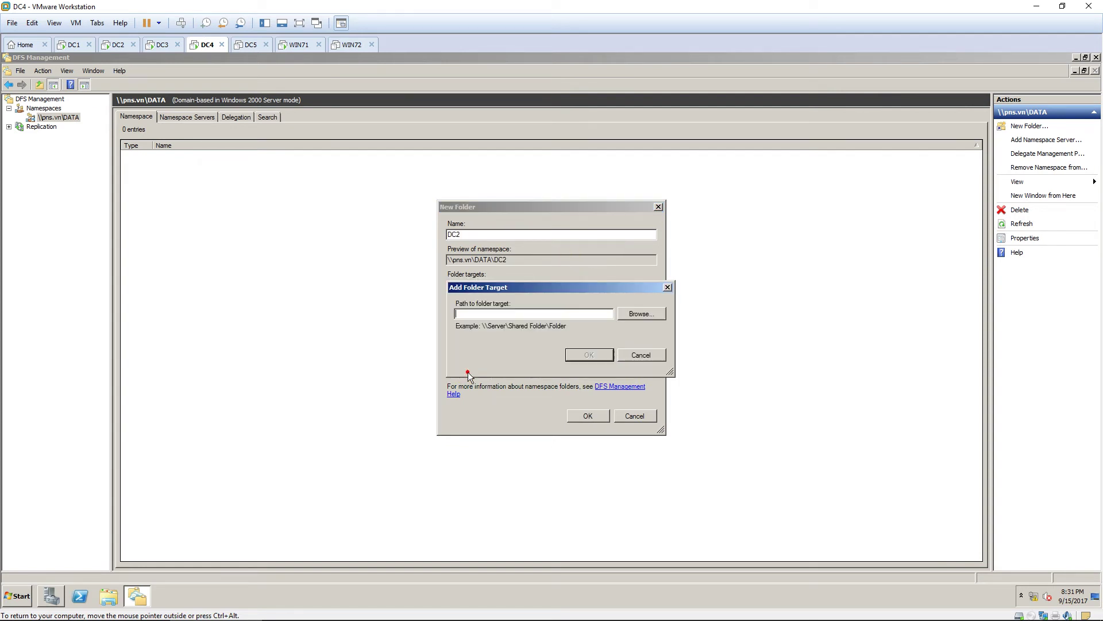
click(632, 355)
click(582, 415)
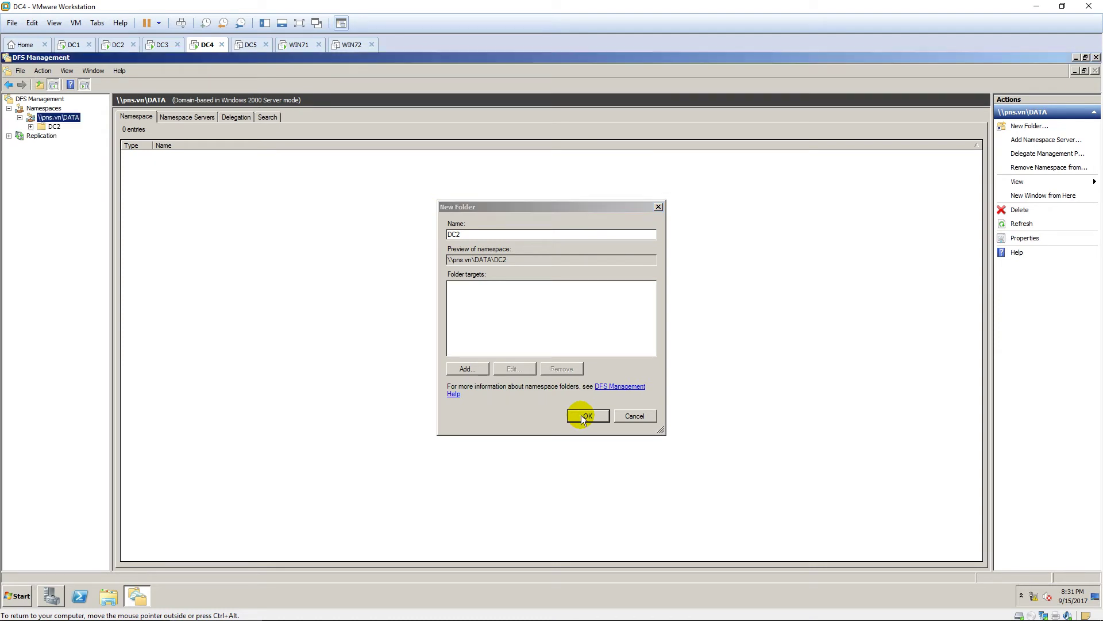
click(54, 126)
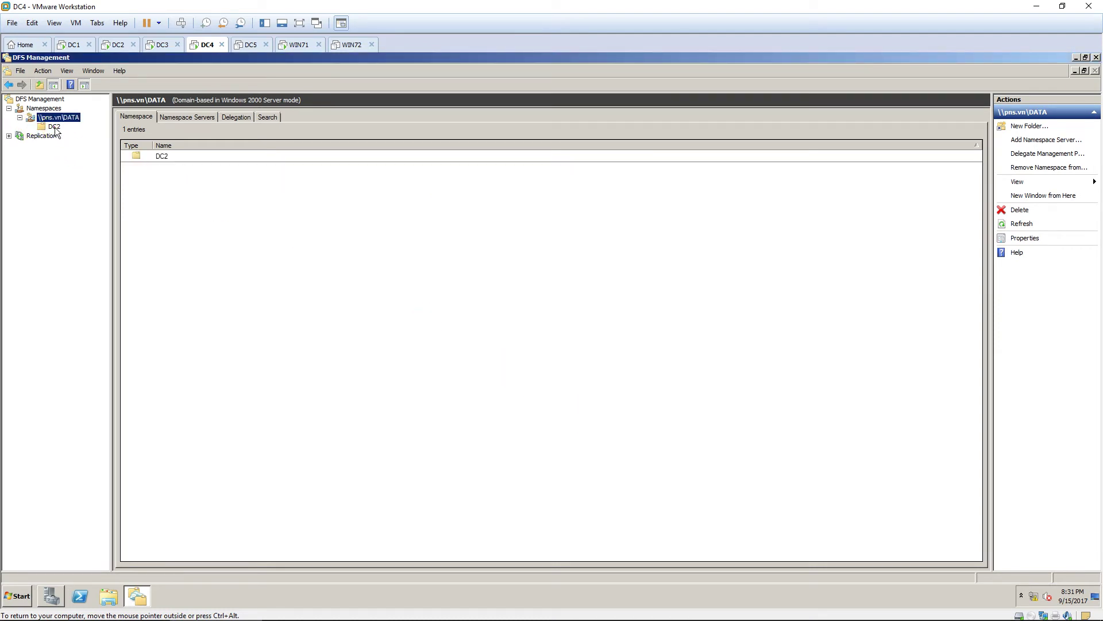
Create folder HR under DC2 with folder target \\DC2\DATA_HR.
right_click(56, 127)
click(74, 134)
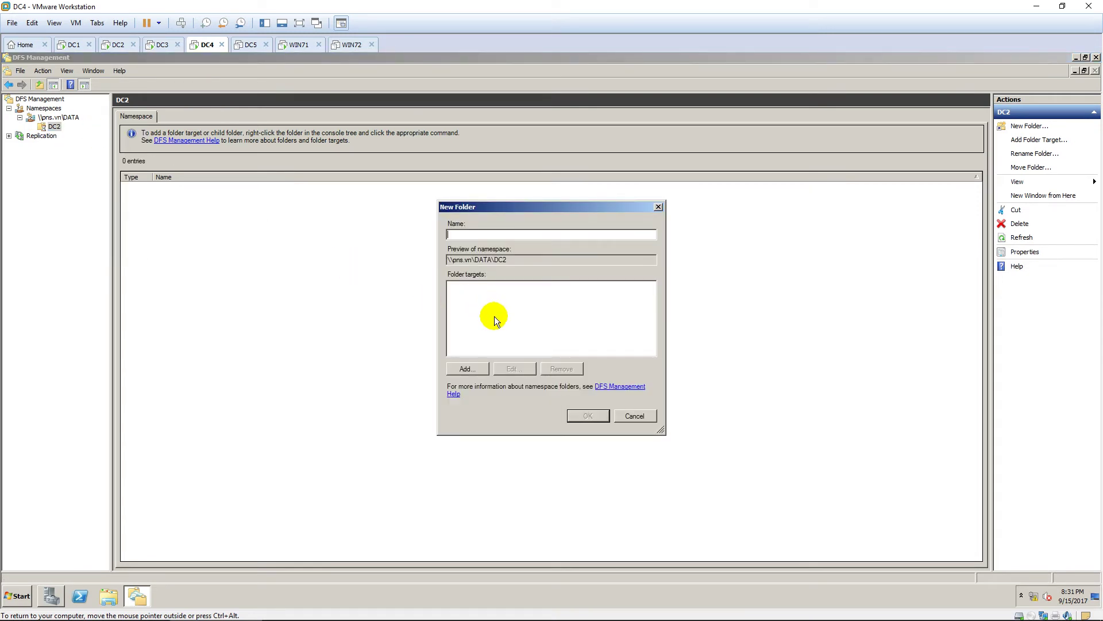
text(HR)
click(467, 369)
click(636, 313)
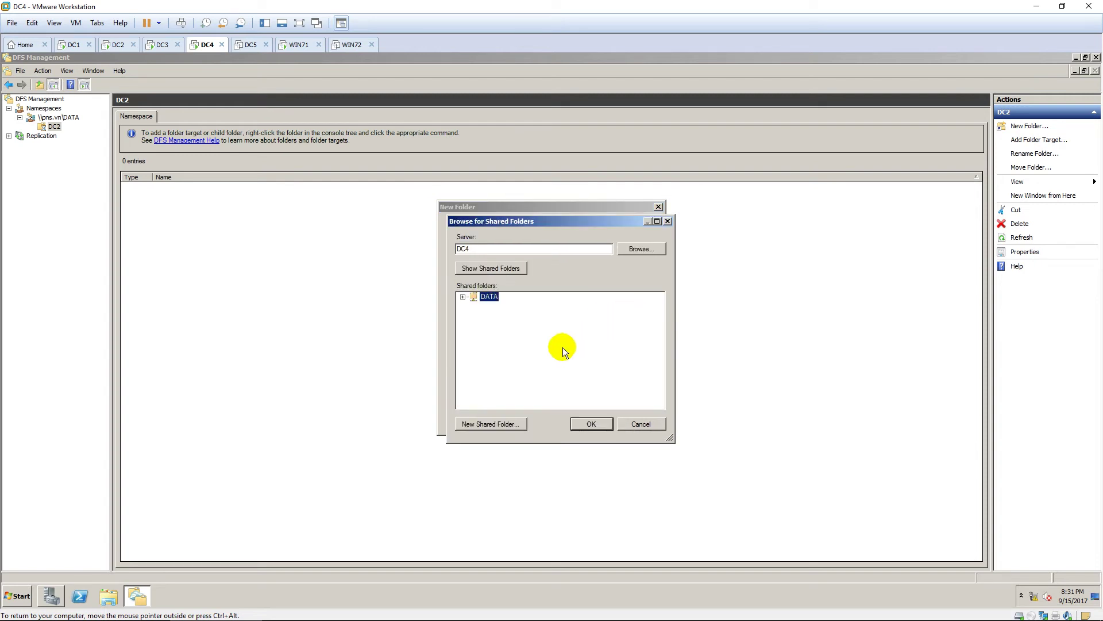
click(642, 249)
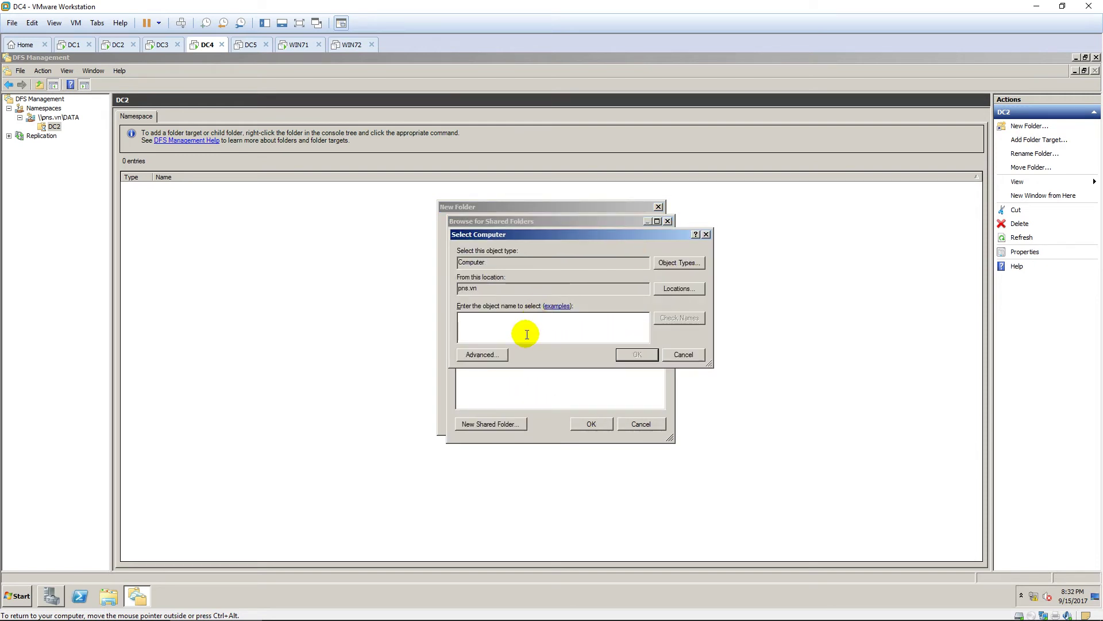
text(DC2)
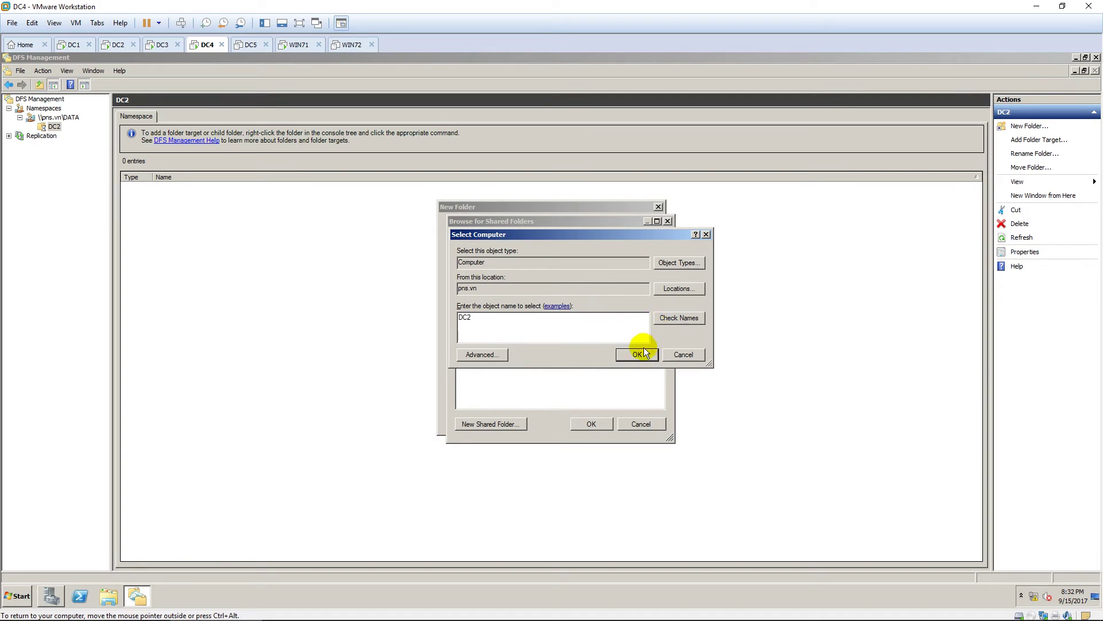
click(637, 354)
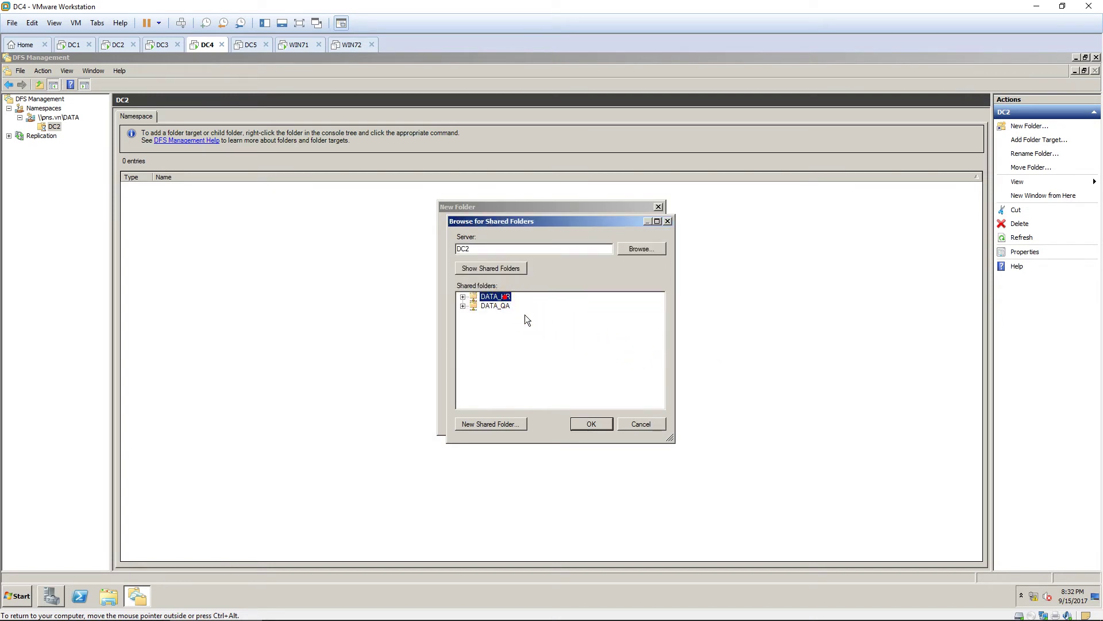
click(591, 424)
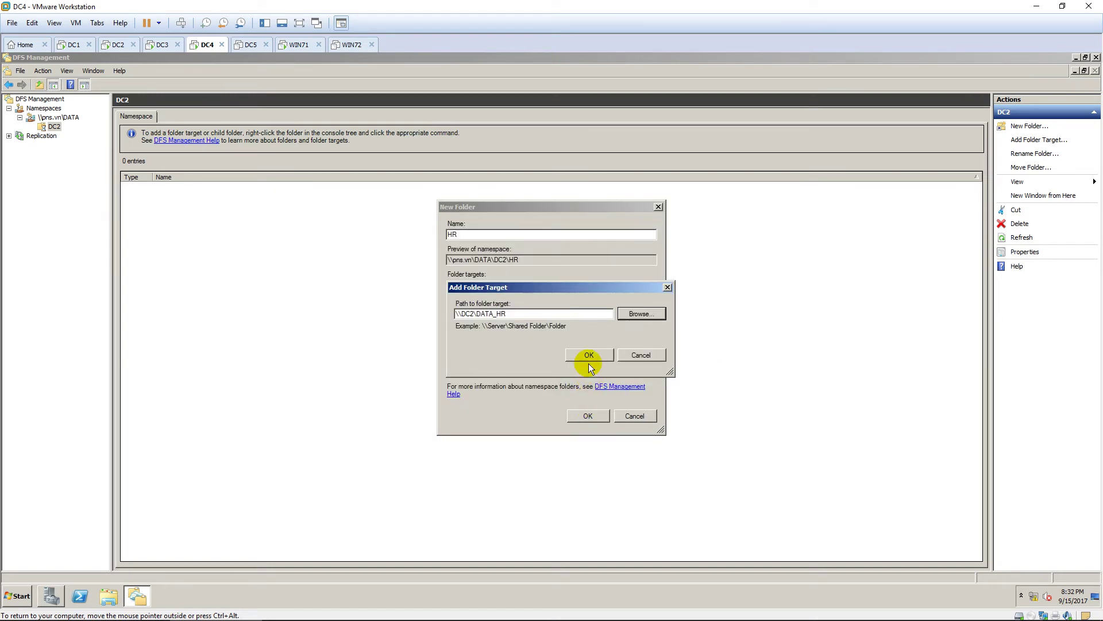
click(587, 354)
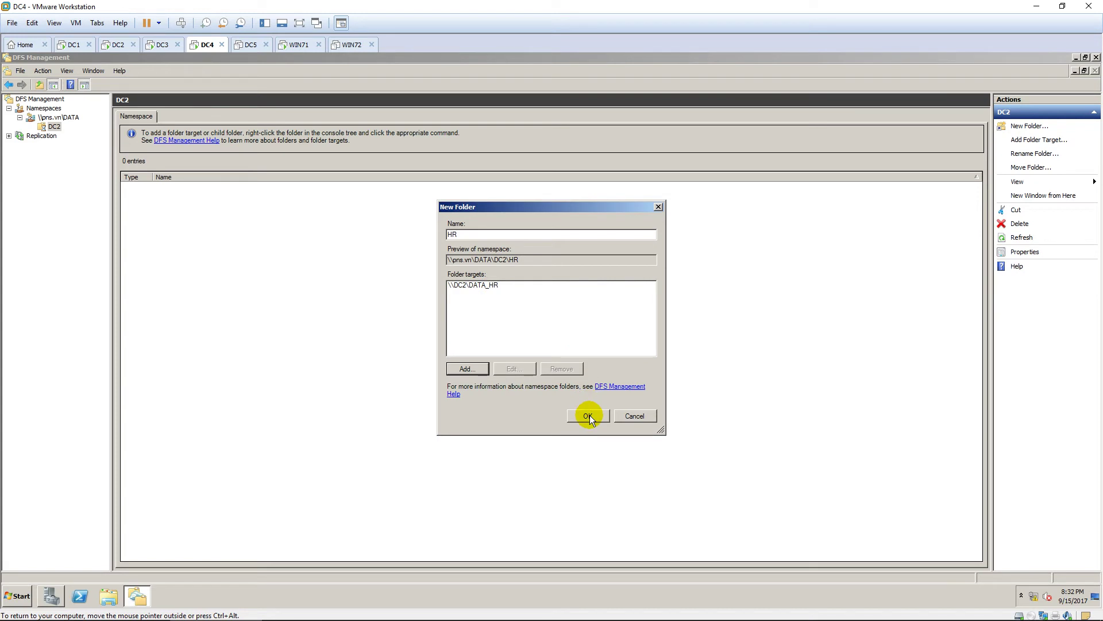
click(589, 415)
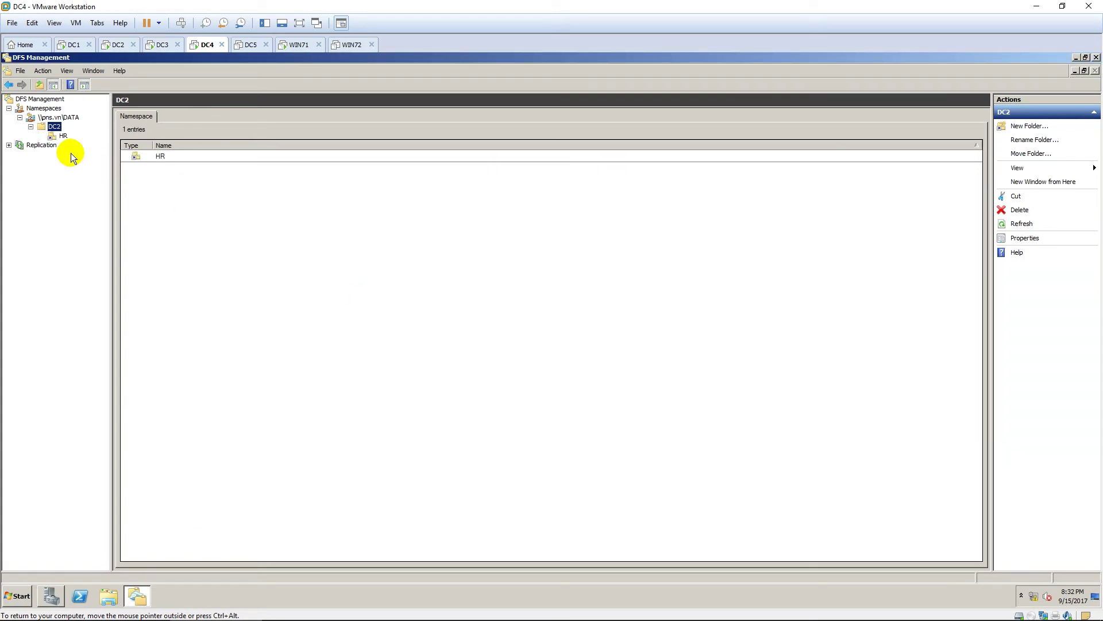
Create folder QA under DC2 with folder target \\DC2\DATA_QA.
right_click(51, 127)
click(72, 134)
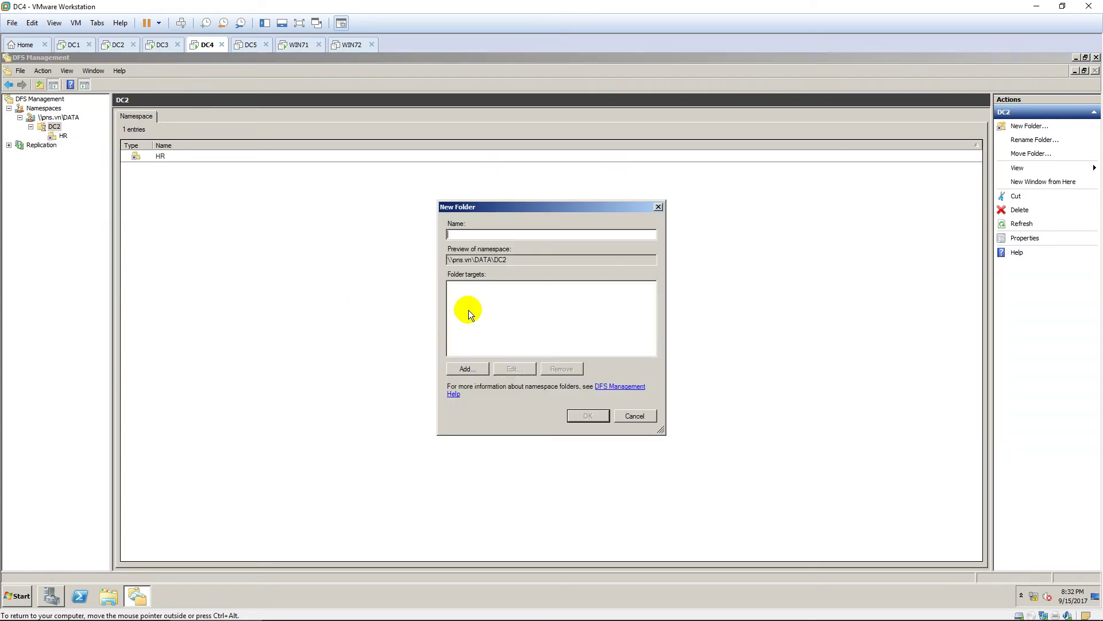
text(QA)
click(473, 369)
click(639, 319)
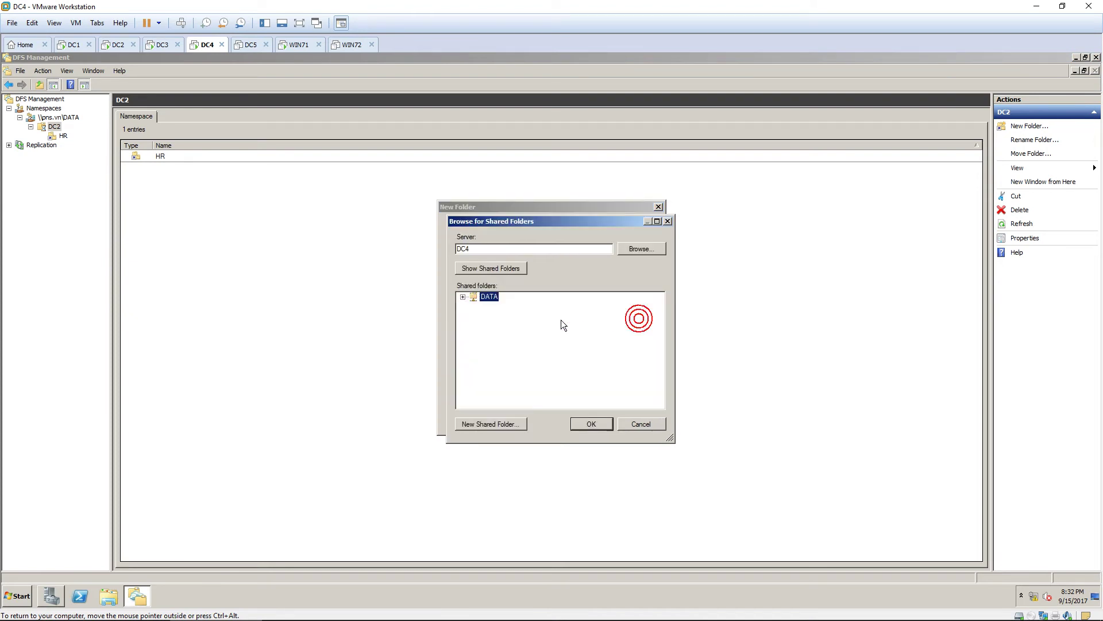
click(503, 264)
click(632, 252)
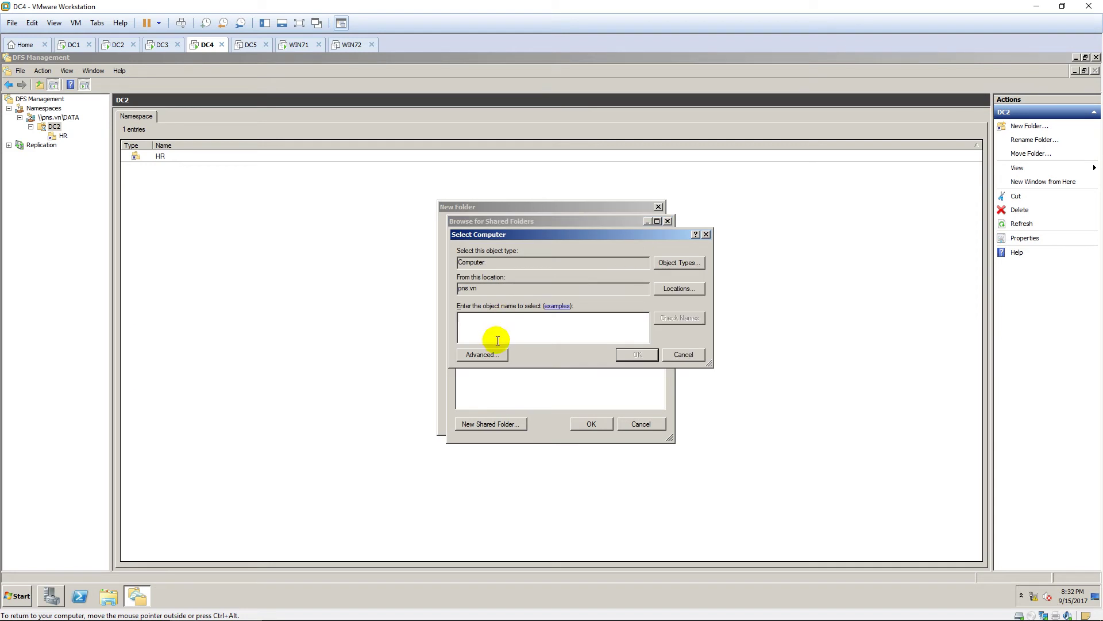
text(dc2)
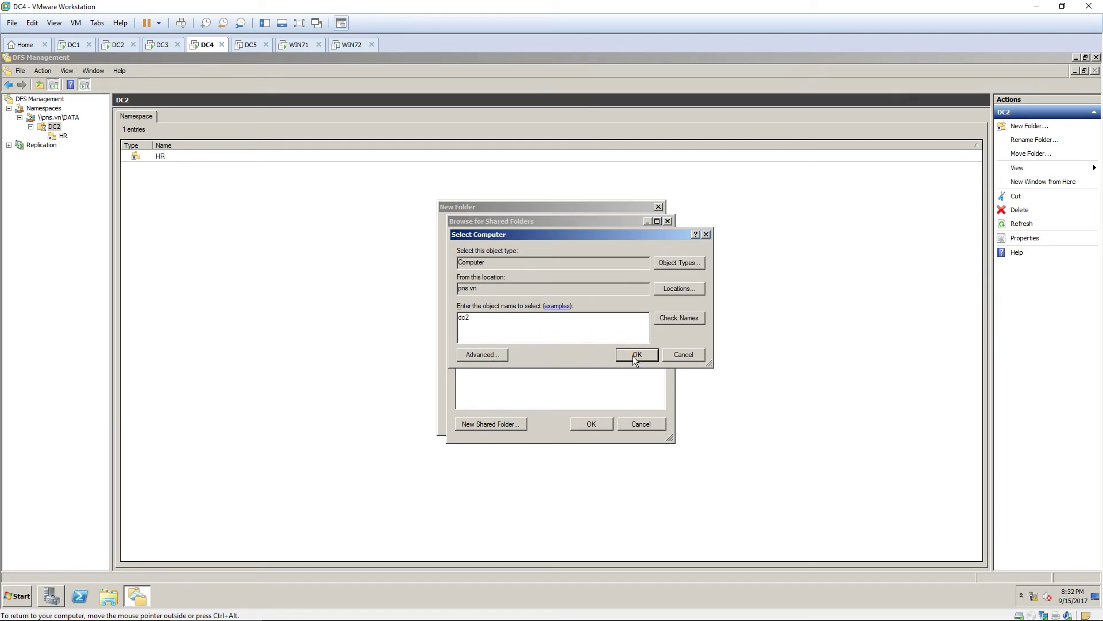
click(635, 355)
click(508, 307)
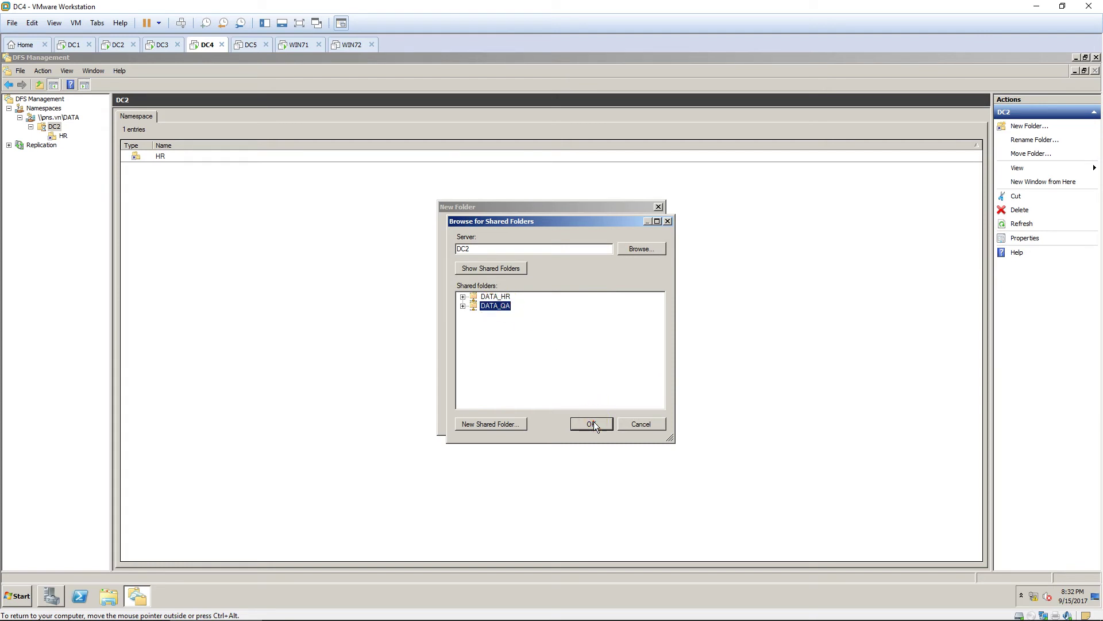
click(593, 423)
click(592, 355)
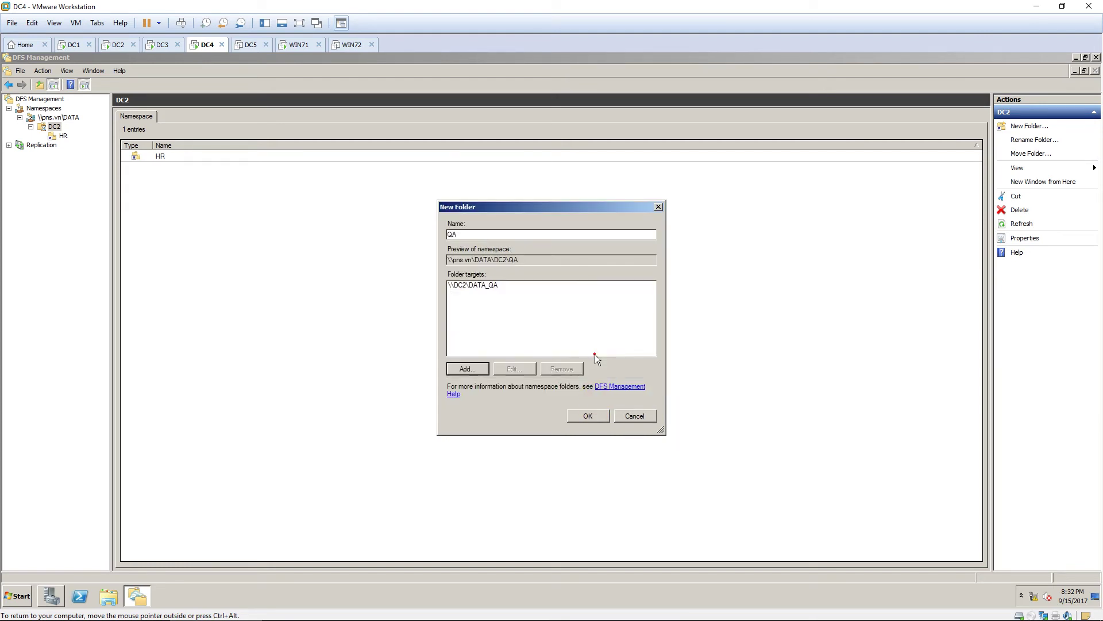
click(589, 416)
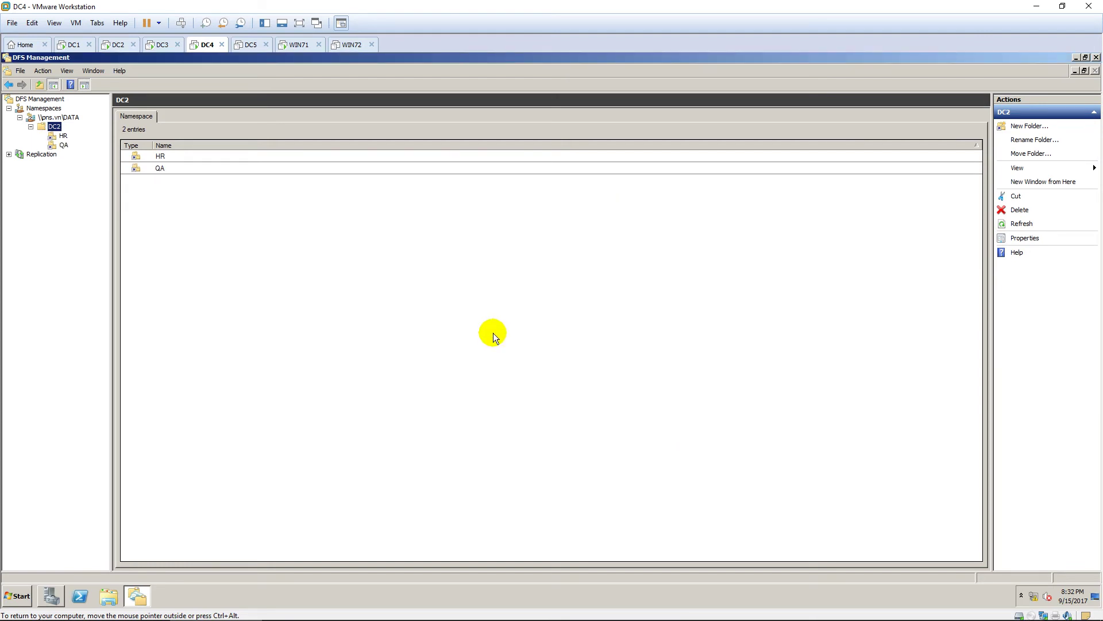
Create folder DC3 at the \\pns.vn\DATA namespace root.
click(60, 117)
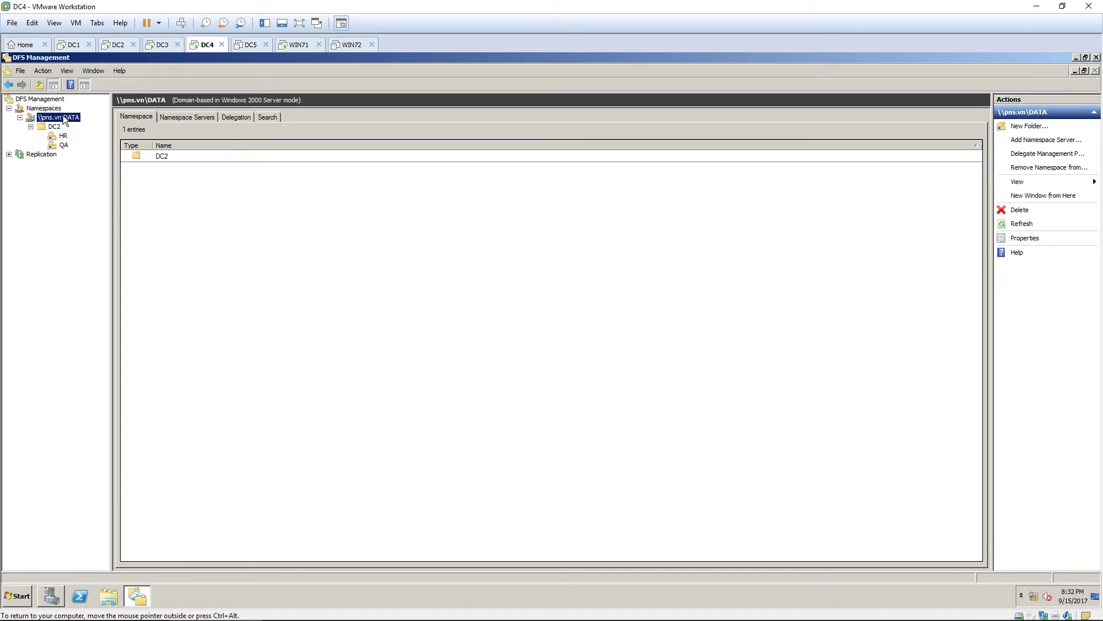
right_click(60, 116)
click(107, 120)
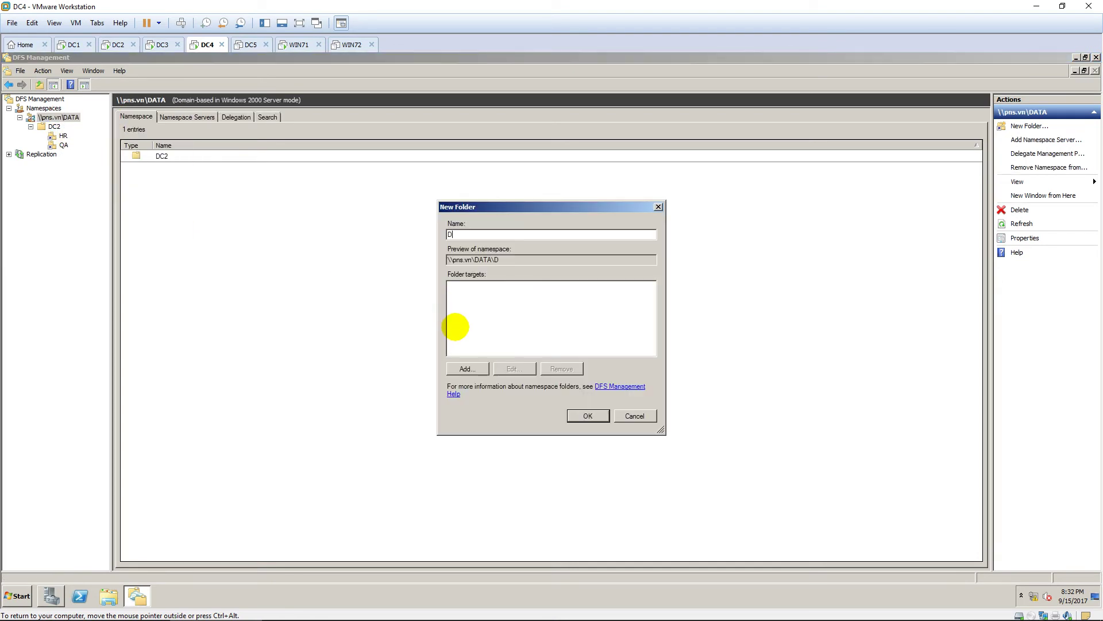
text(DC3)
click(577, 419)
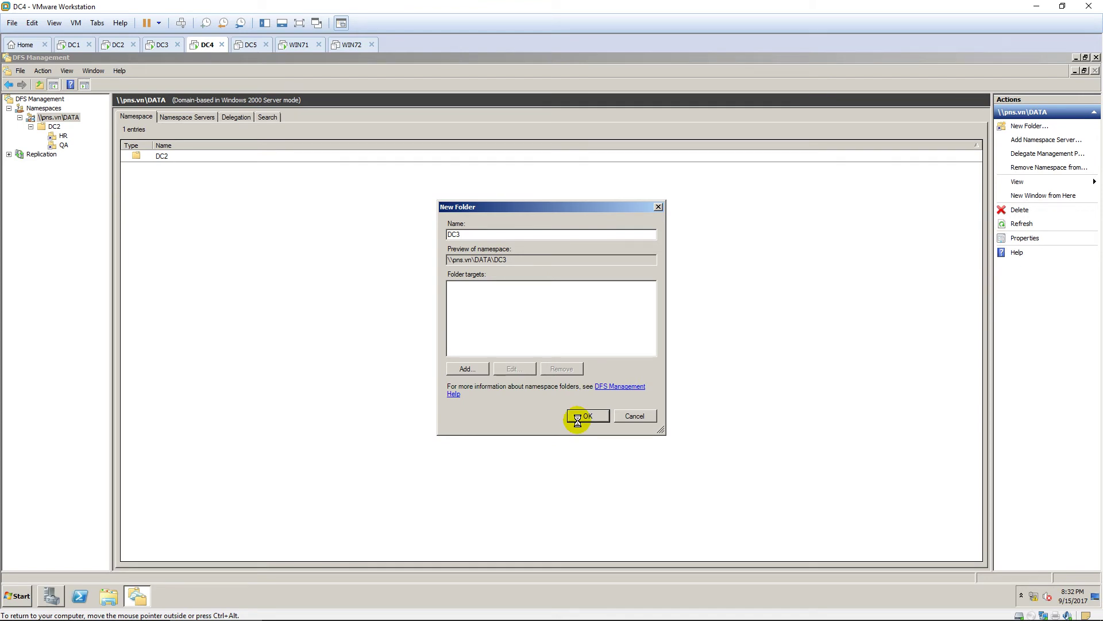
Create folder IT under DC3 with folder target \\DC3\DATA_IT.
click(54, 154)
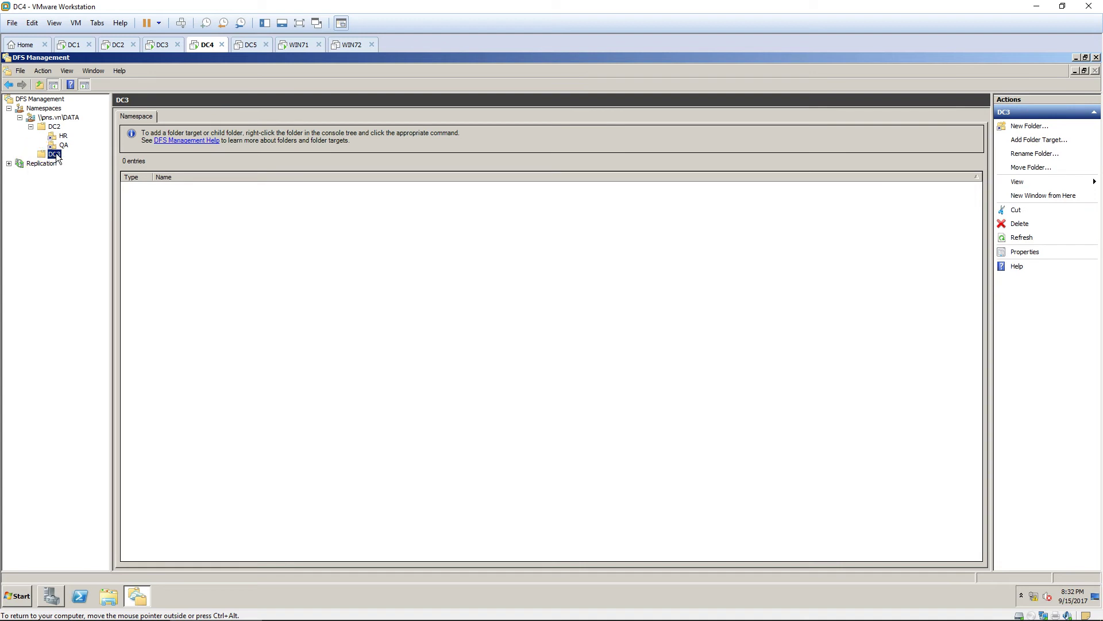
right_click(54, 154)
click(86, 162)
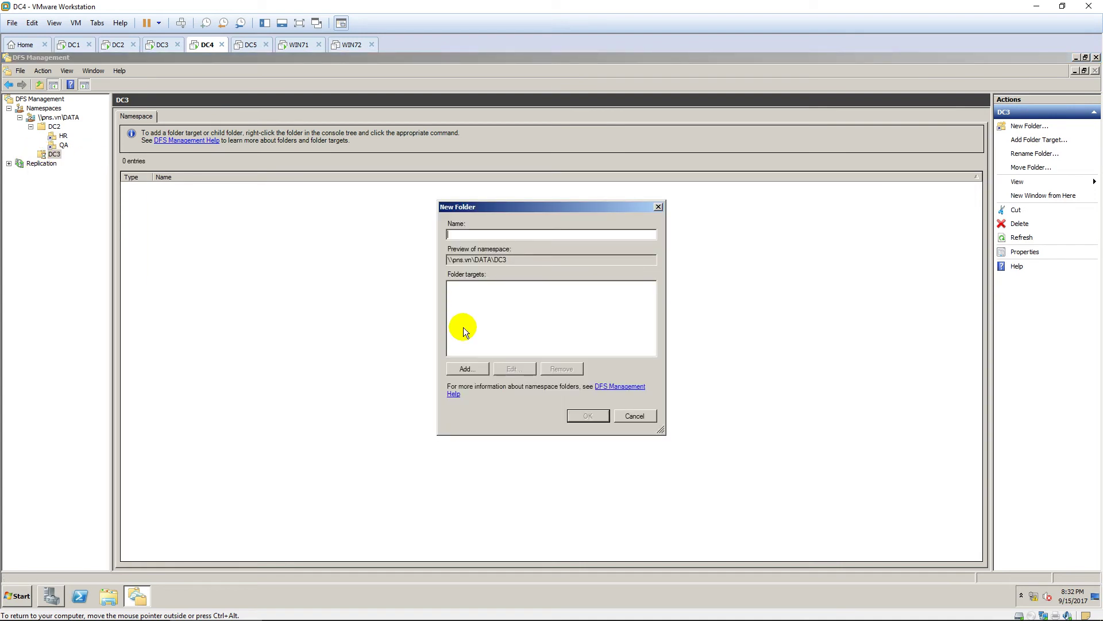
text(IT)
click(467, 368)
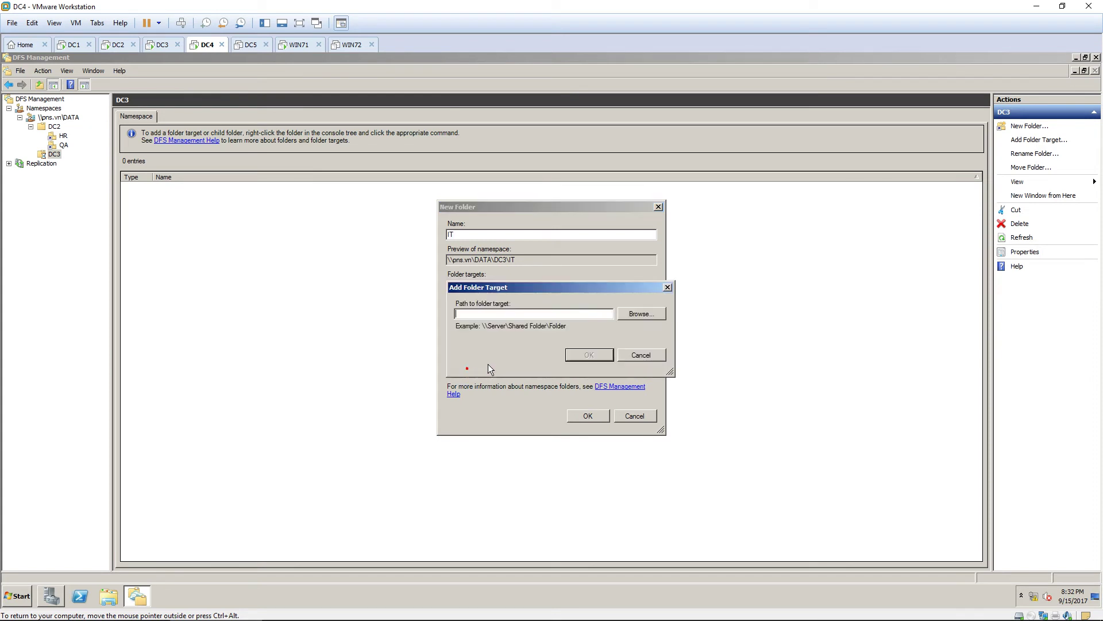
click(636, 314)
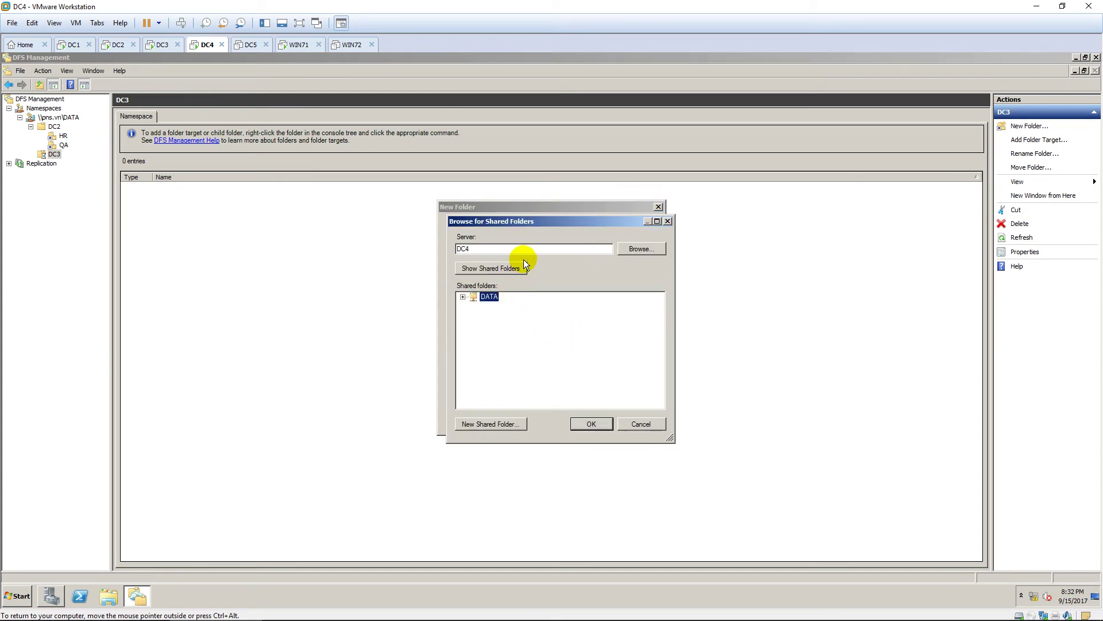
click(636, 251)
text(d)
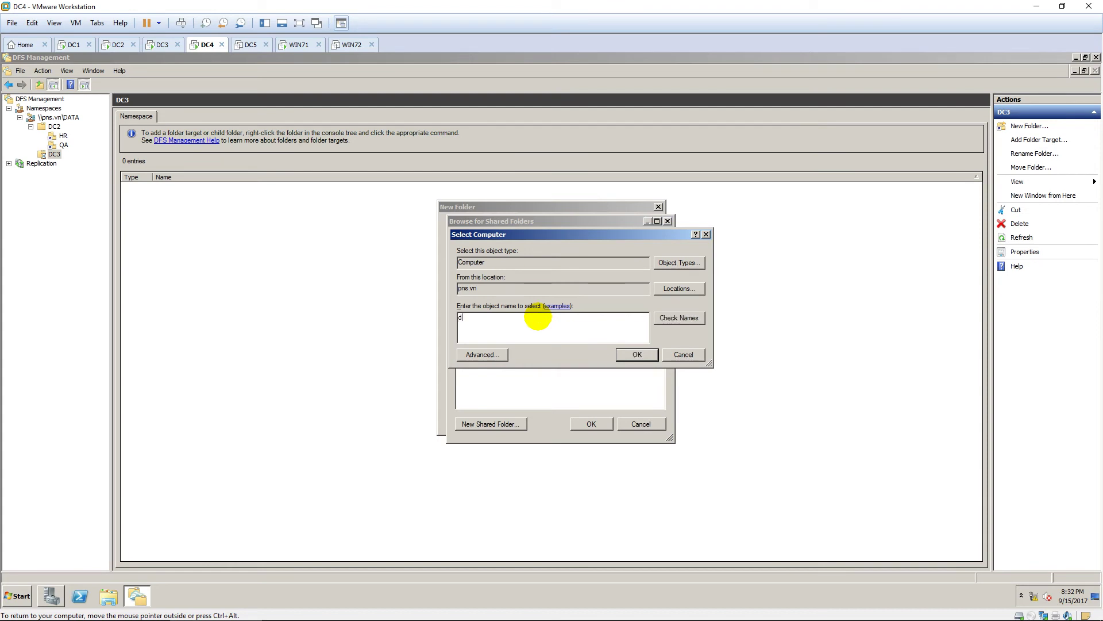
text(c3)
click(638, 354)
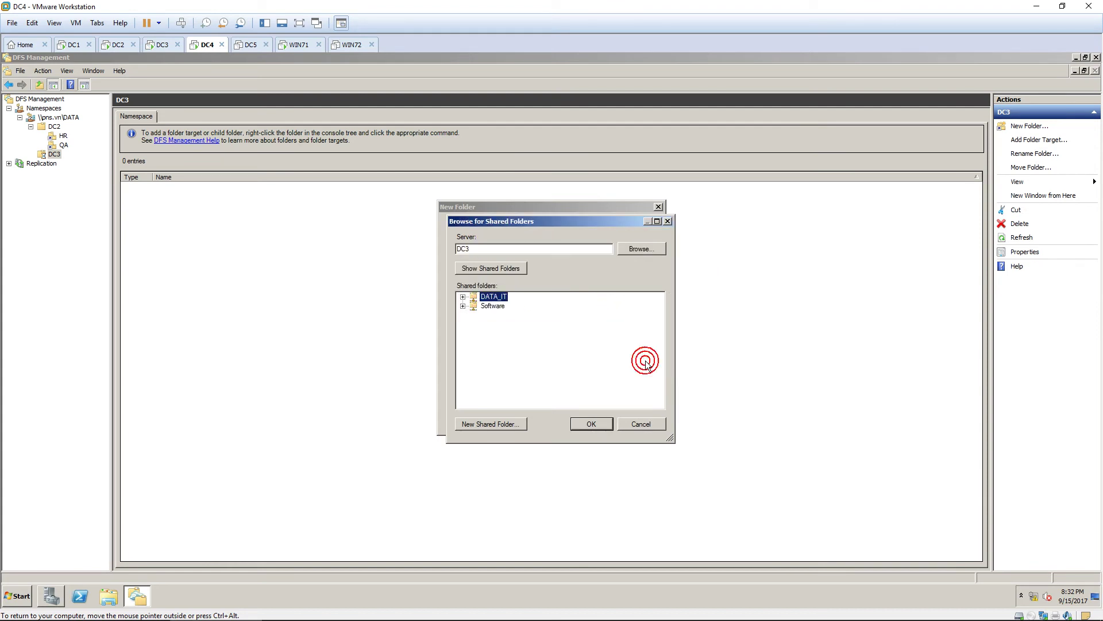
click(591, 424)
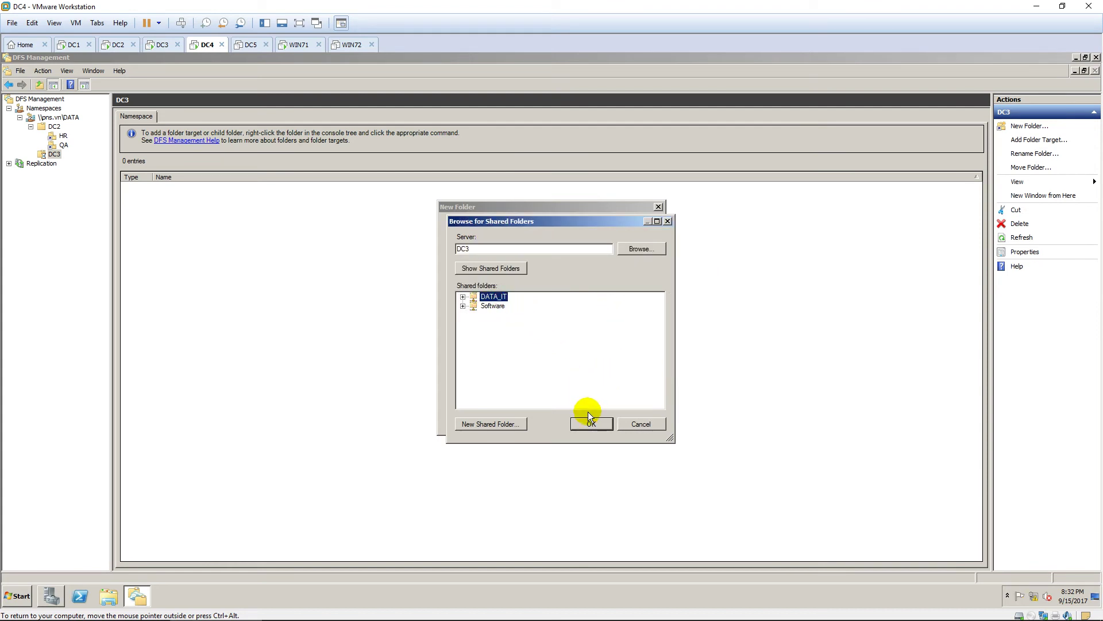
click(588, 354)
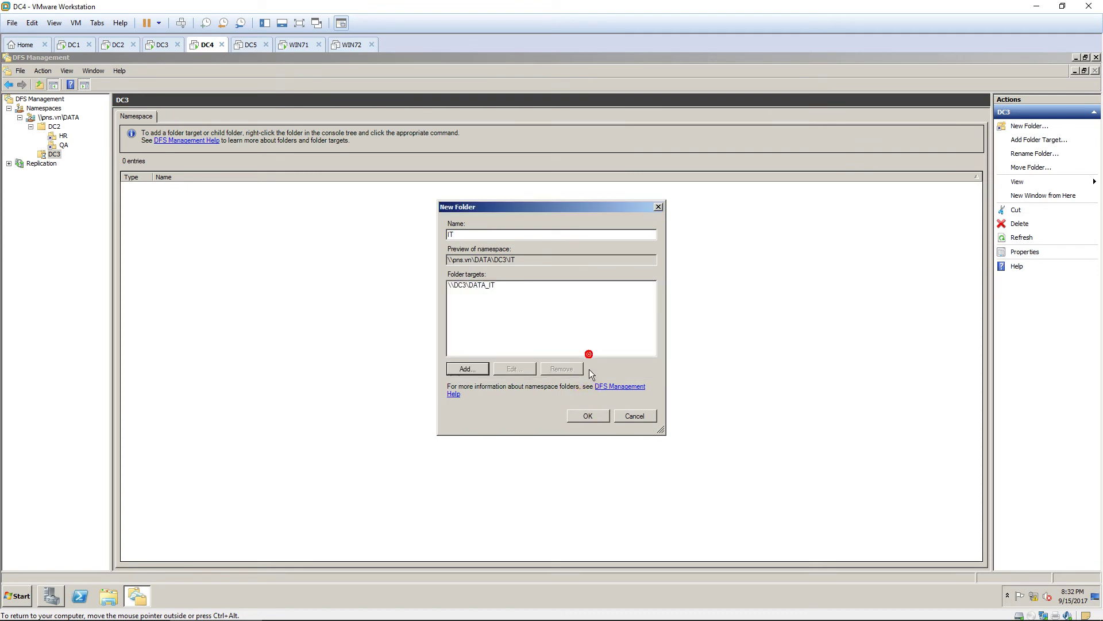
click(596, 415)
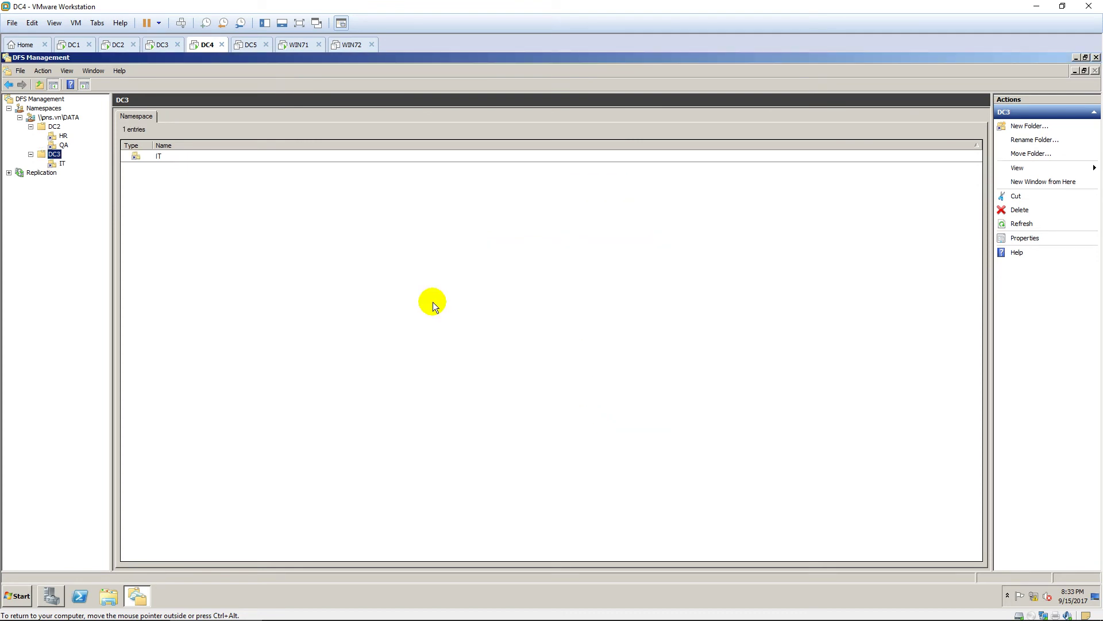
Start a new namespace folder named 'Software' under DC3.
right_click(56, 155)
click(86, 160)
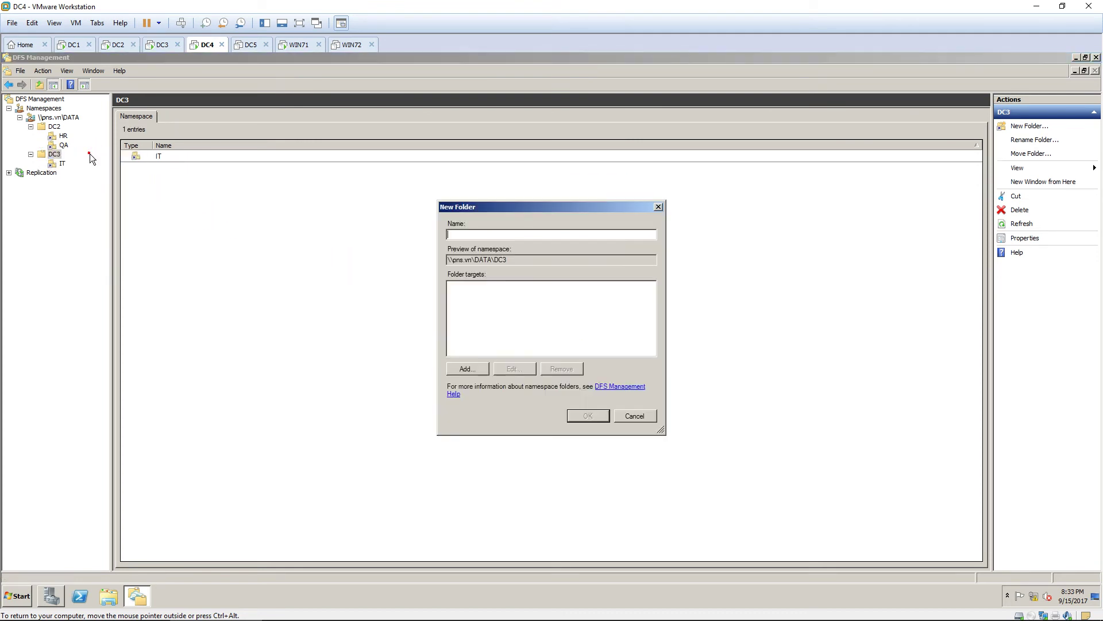
text(S)
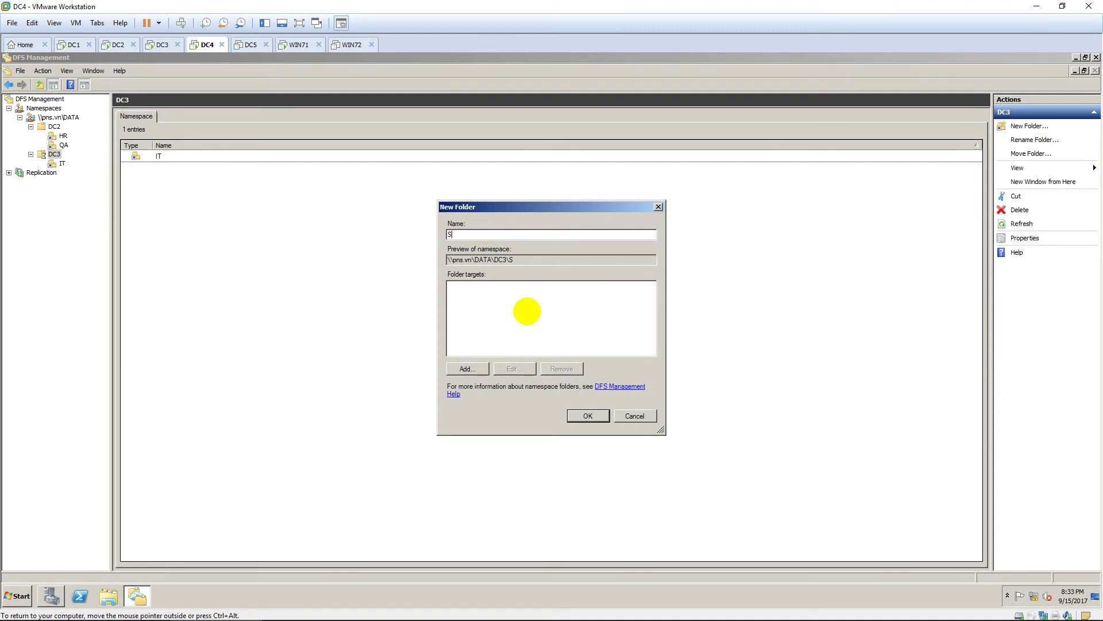
text(oftware)
Target the Software folder to the \\DC3\Software share on server DC3 and finish creating it.
click(478, 368)
click(635, 315)
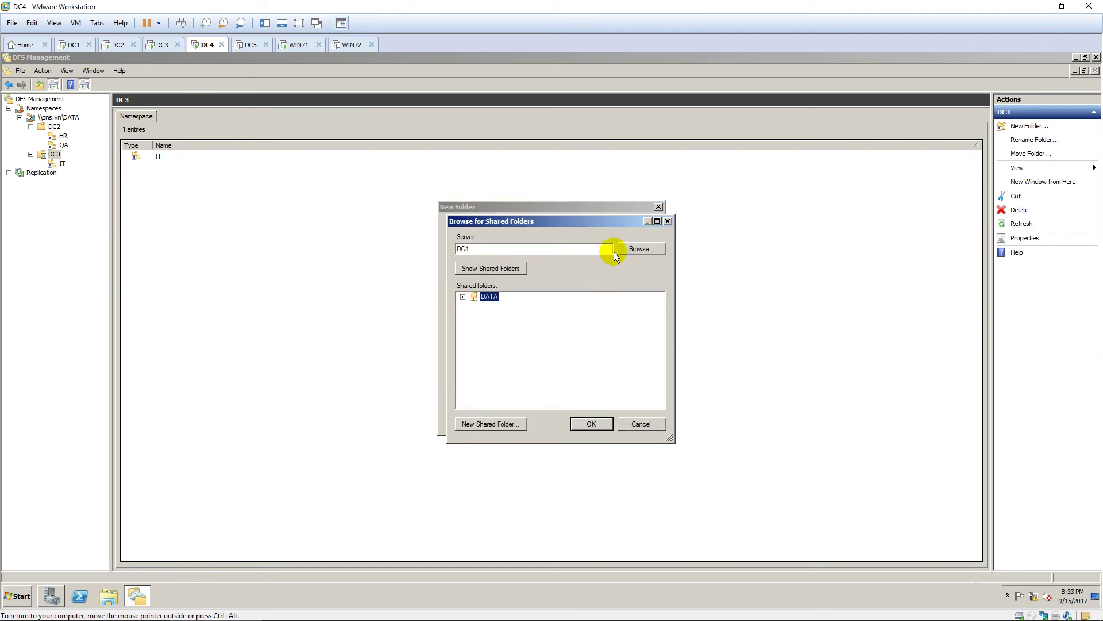
click(629, 247)
text(dc3)
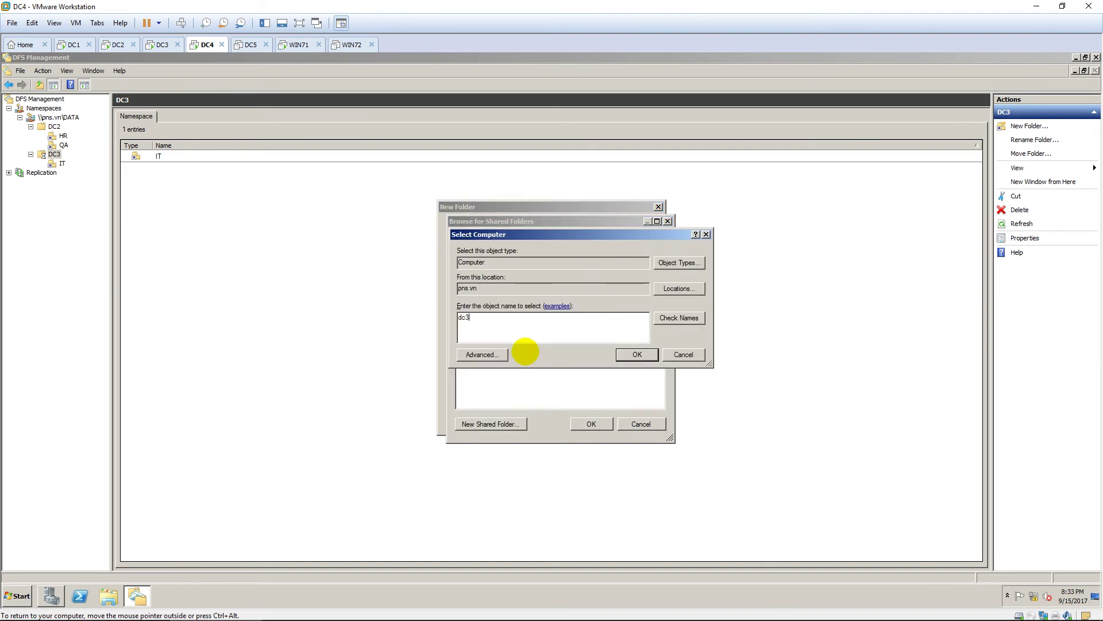
click(680, 319)
click(643, 357)
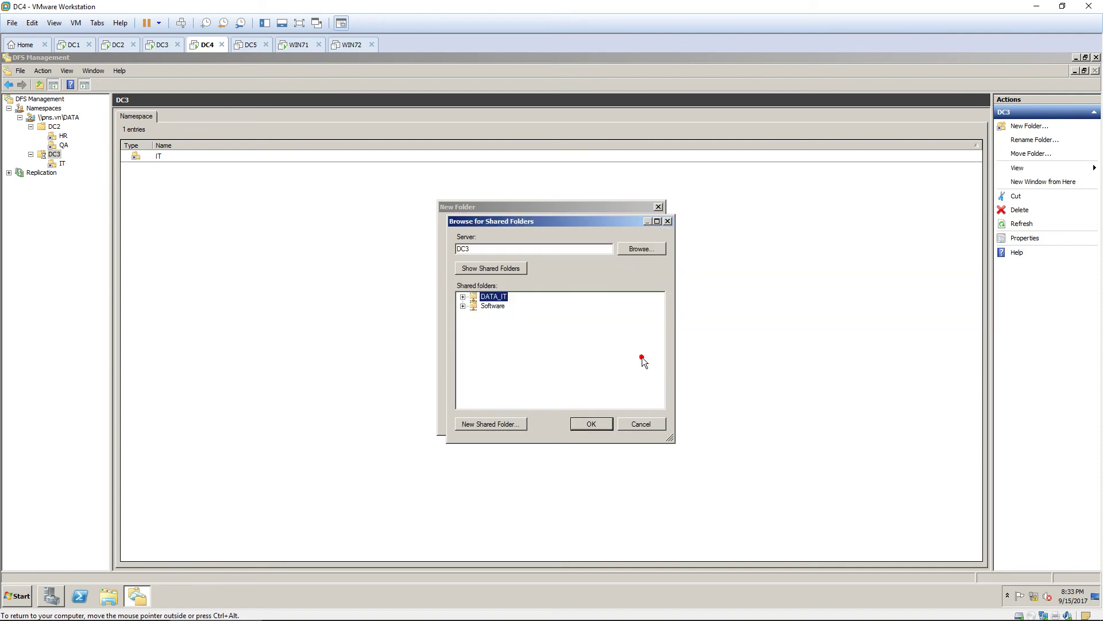
click(591, 424)
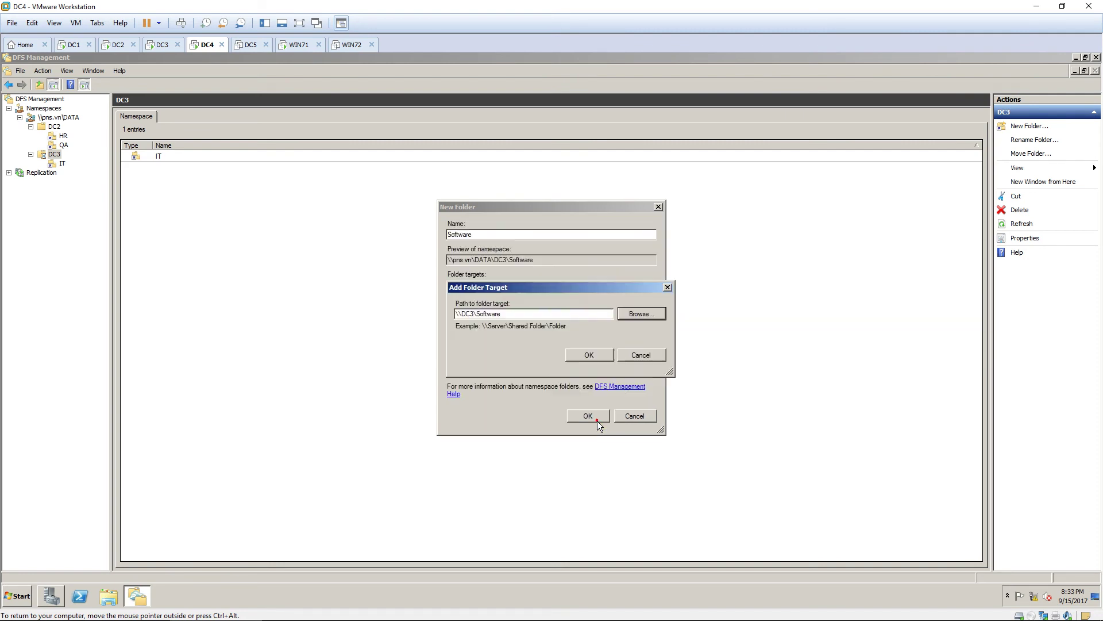
click(590, 354)
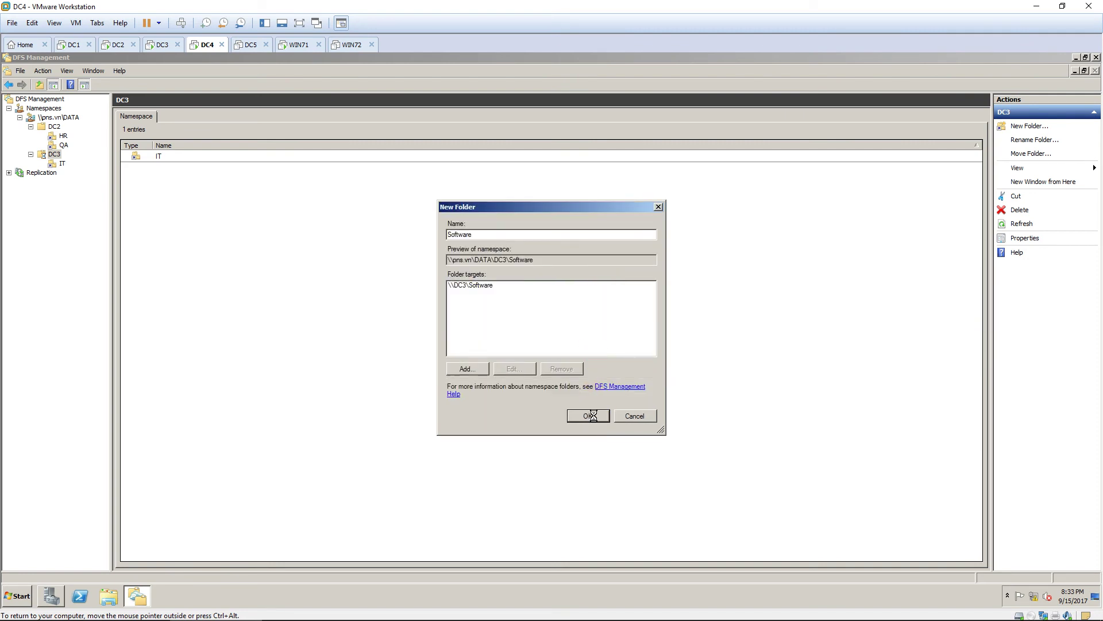
click(588, 416)
Check the Software, IT and HR folder targets, then switch to the WIN71 client.
click(70, 173)
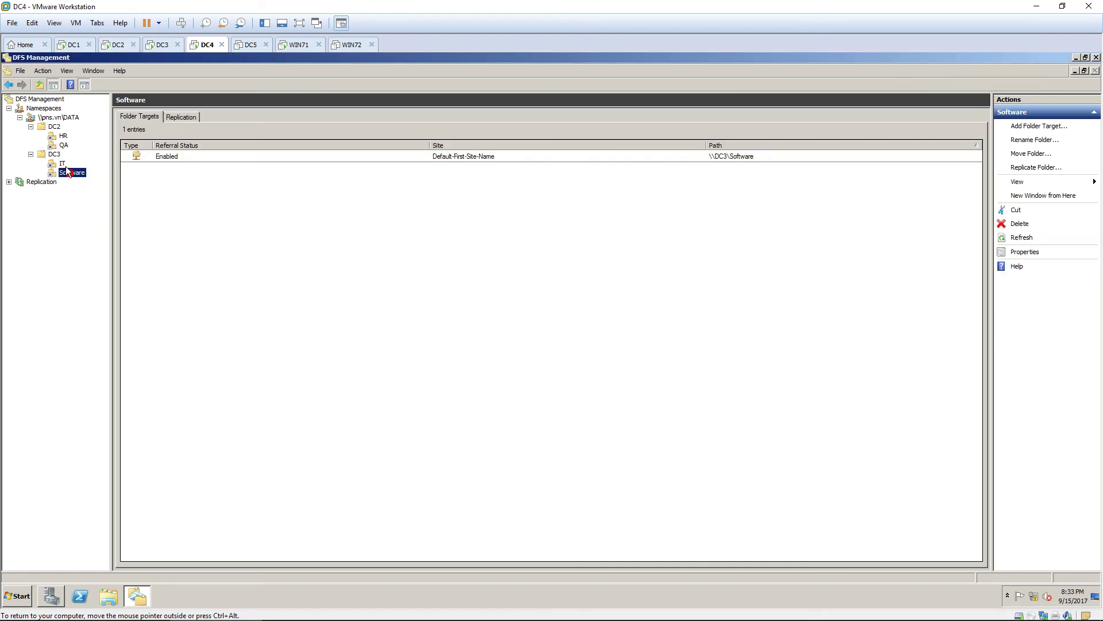
click(63, 163)
click(64, 136)
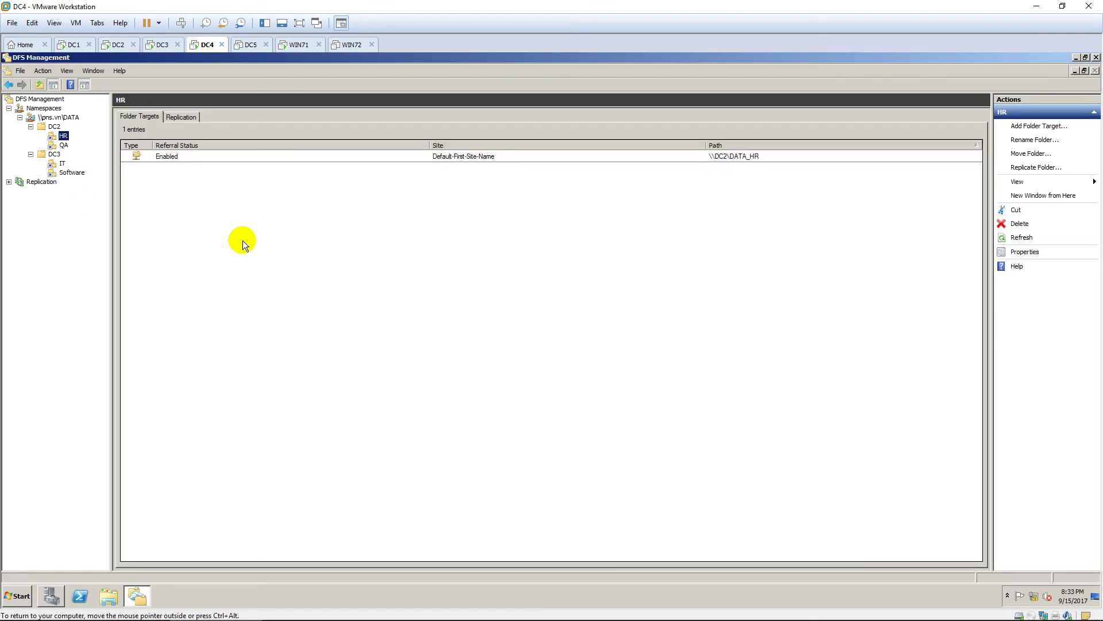
click(298, 42)
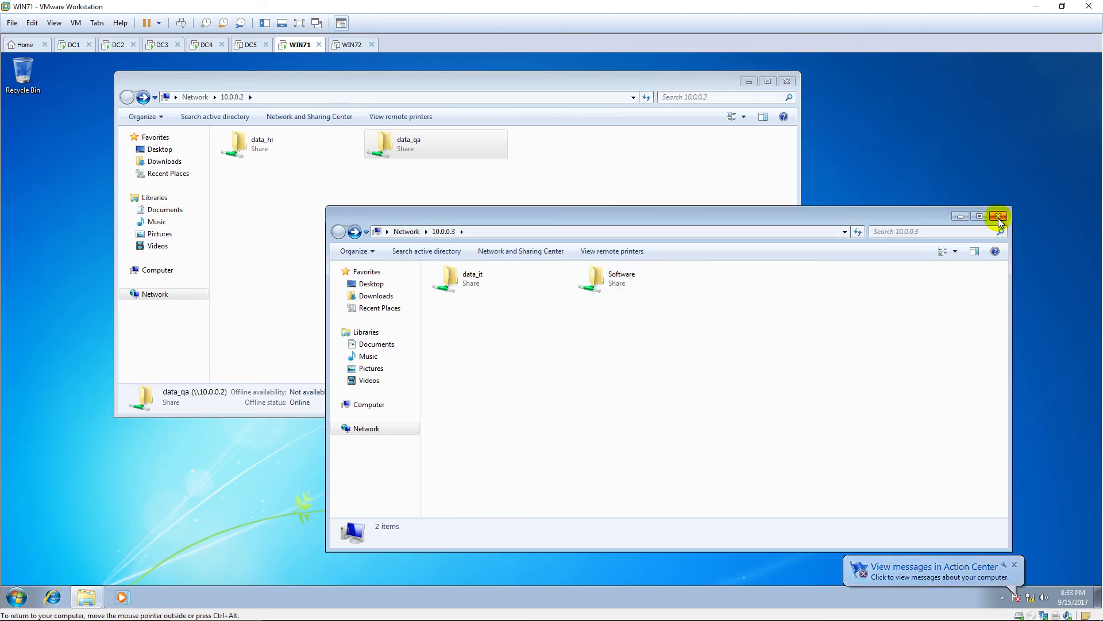
Move the 10.0.0.3 window aside and open \\pns.vn\data from the Start menu search.
drag(879, 217, 1060, 73)
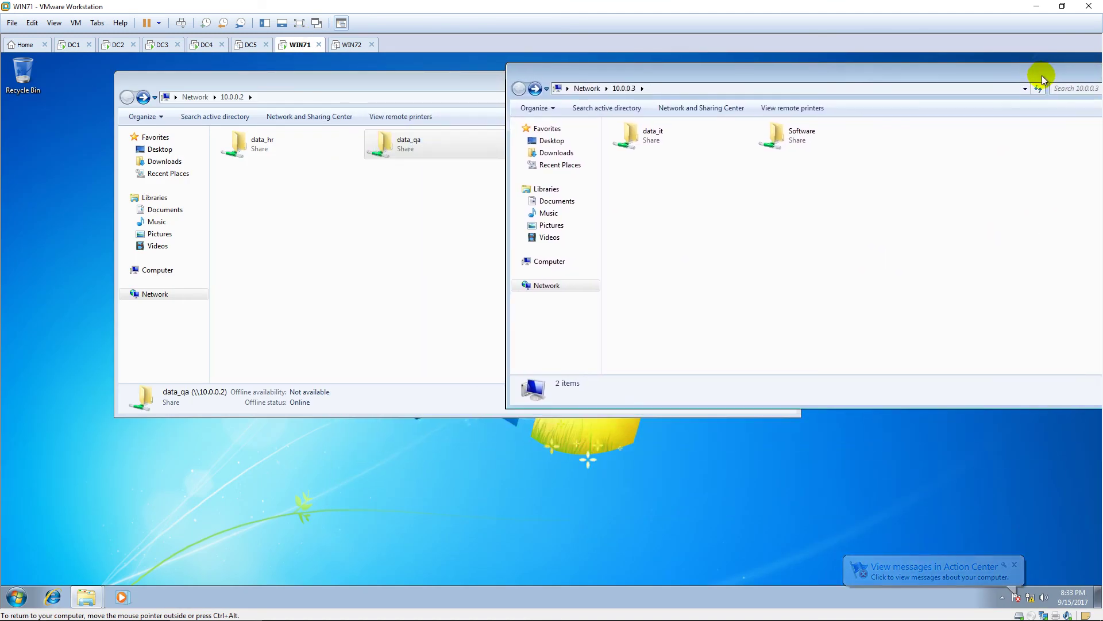
drag(802, 83, 793, 99)
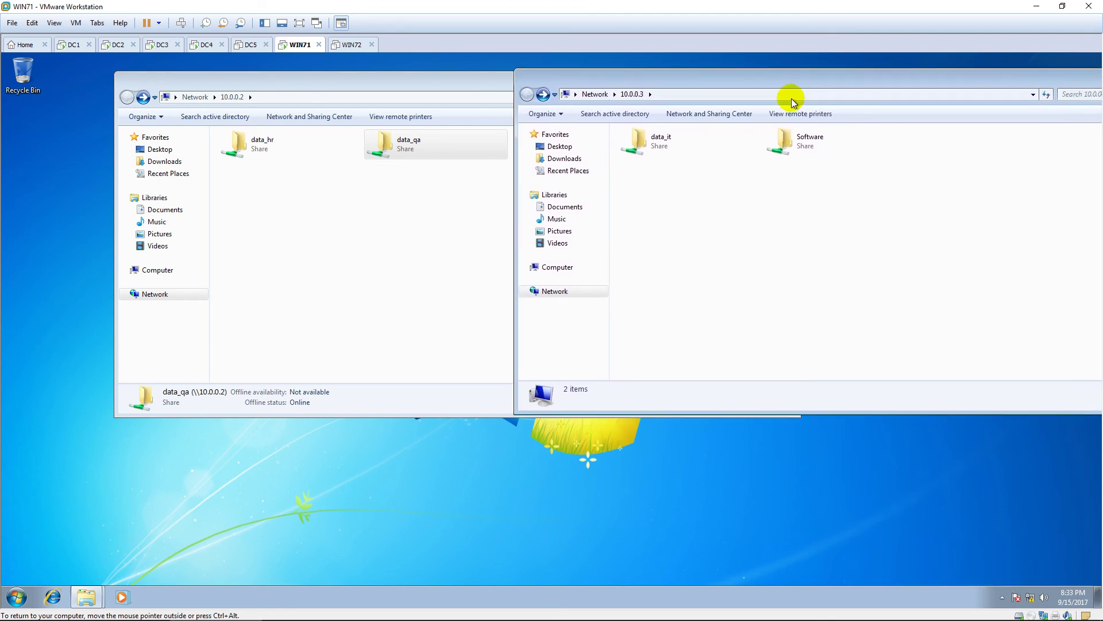
click(18, 601)
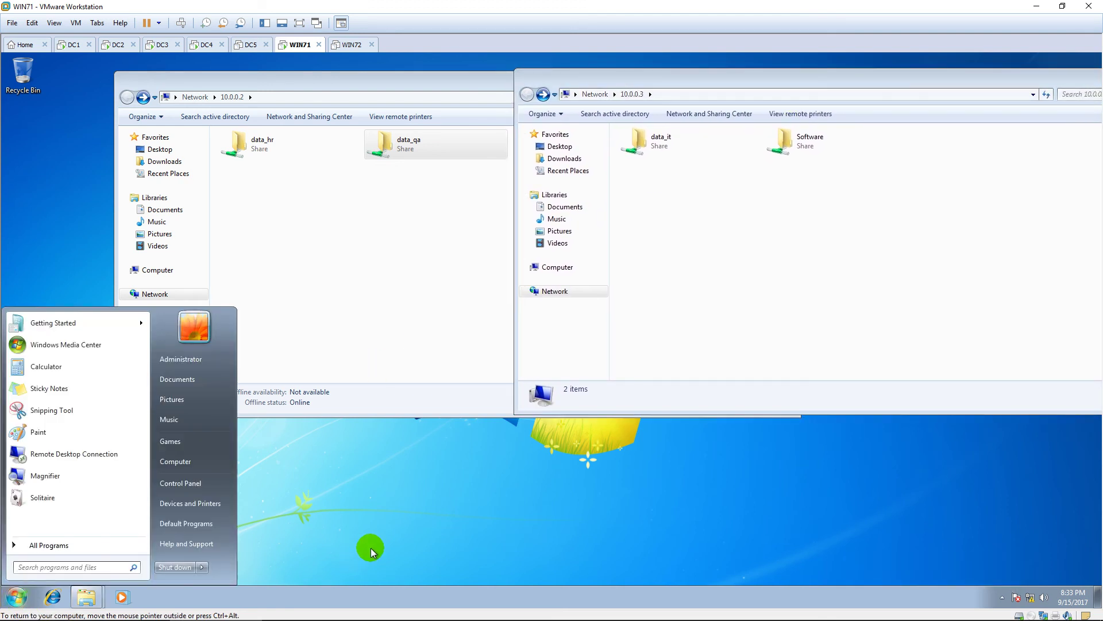
text(\\pn)
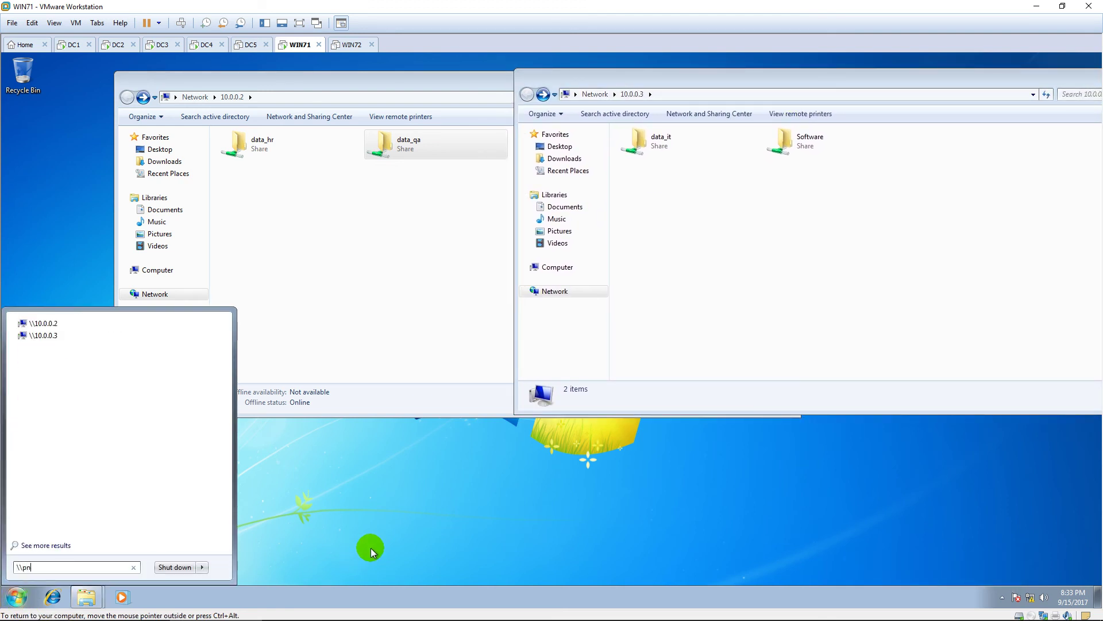
text(s.)
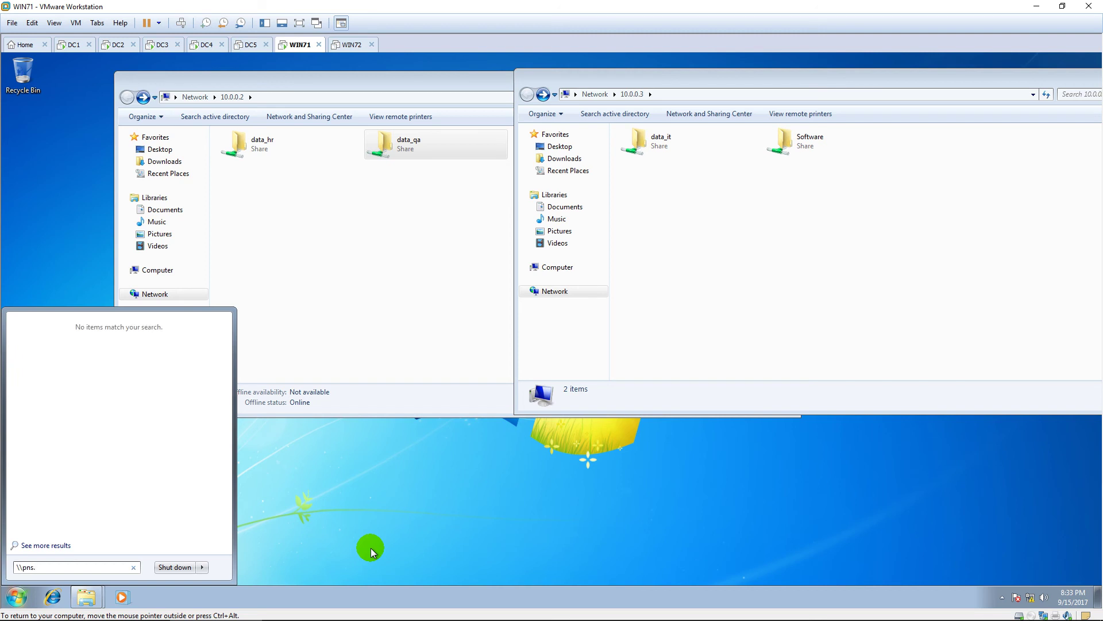
text(vn\data)
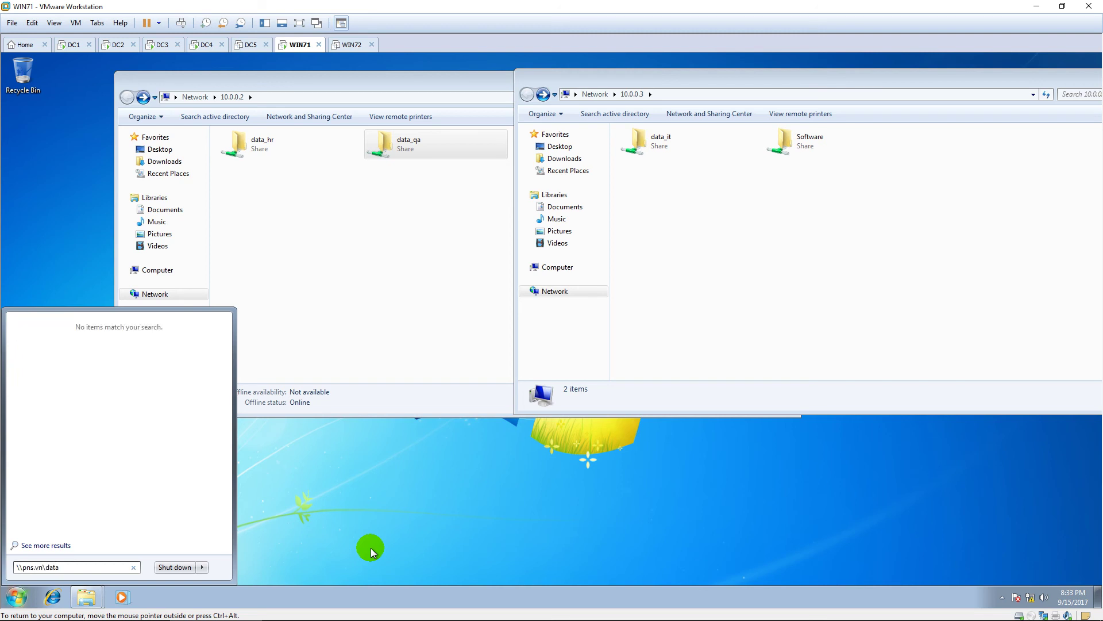
key(Return)
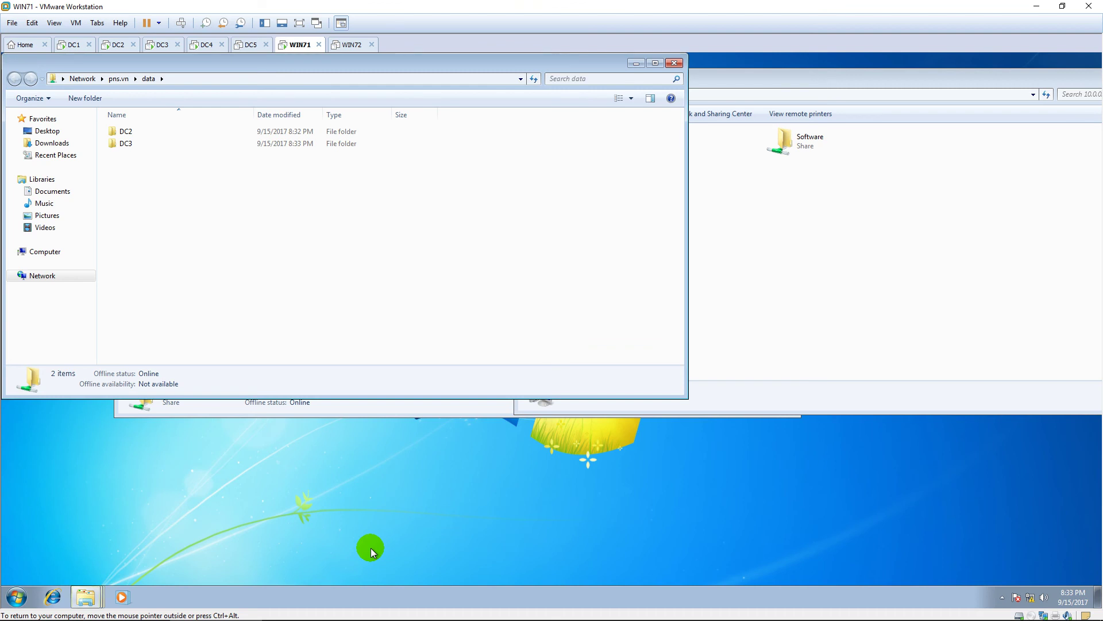
drag(439, 61, 684, 201)
double_click(419, 274)
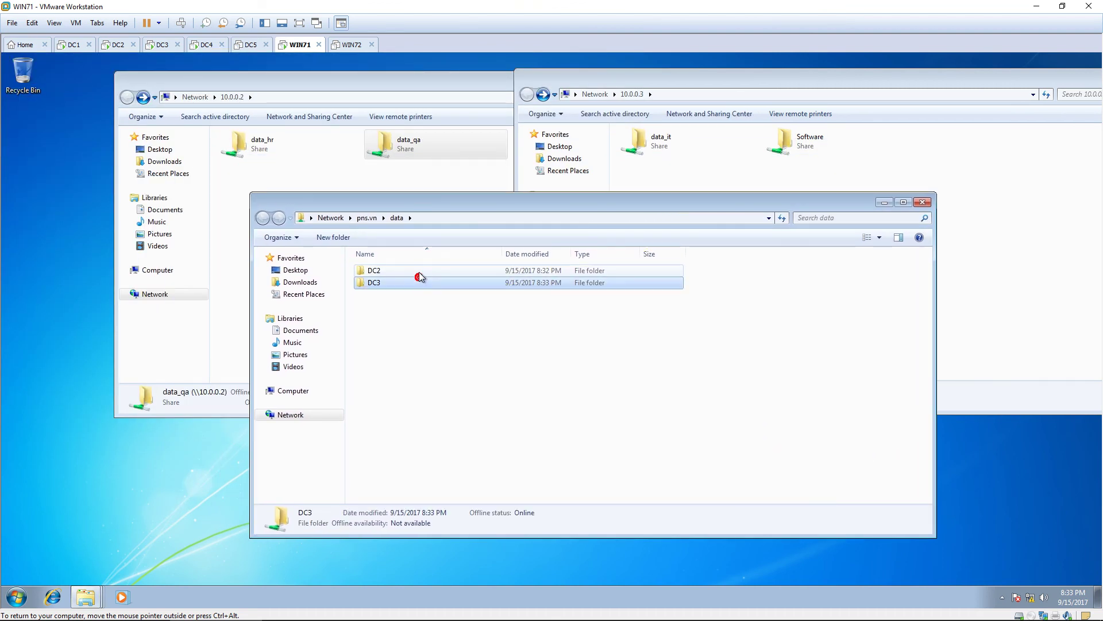
double_click(420, 271)
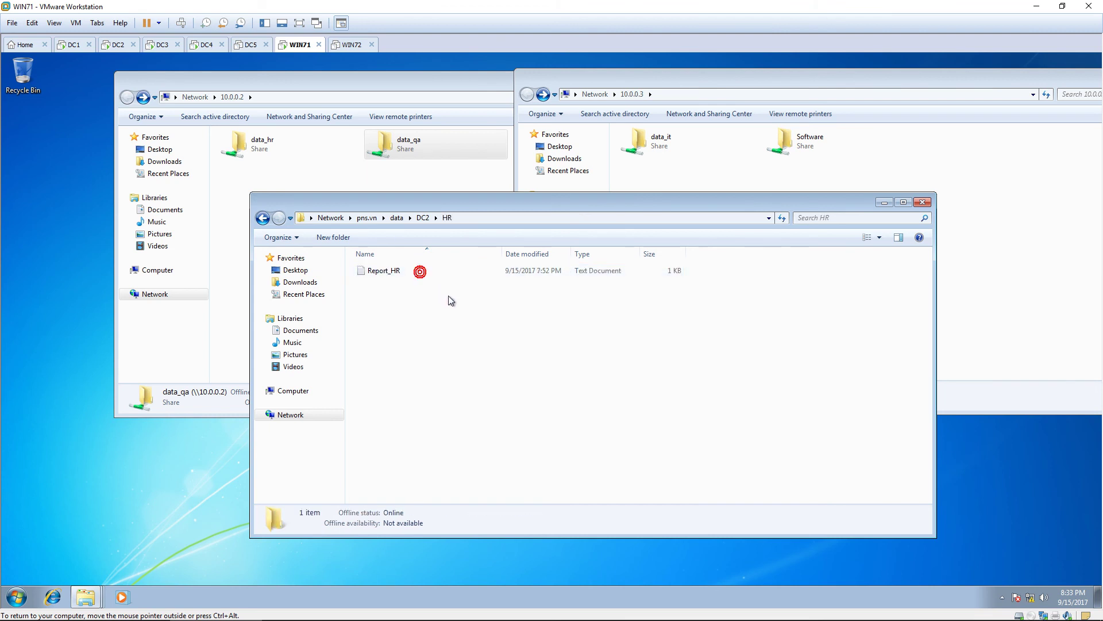
key(BackSpace)
double_click(409, 285)
key(BackSpace)
key(BackSpace)
double_click(412, 287)
double_click(412, 273)
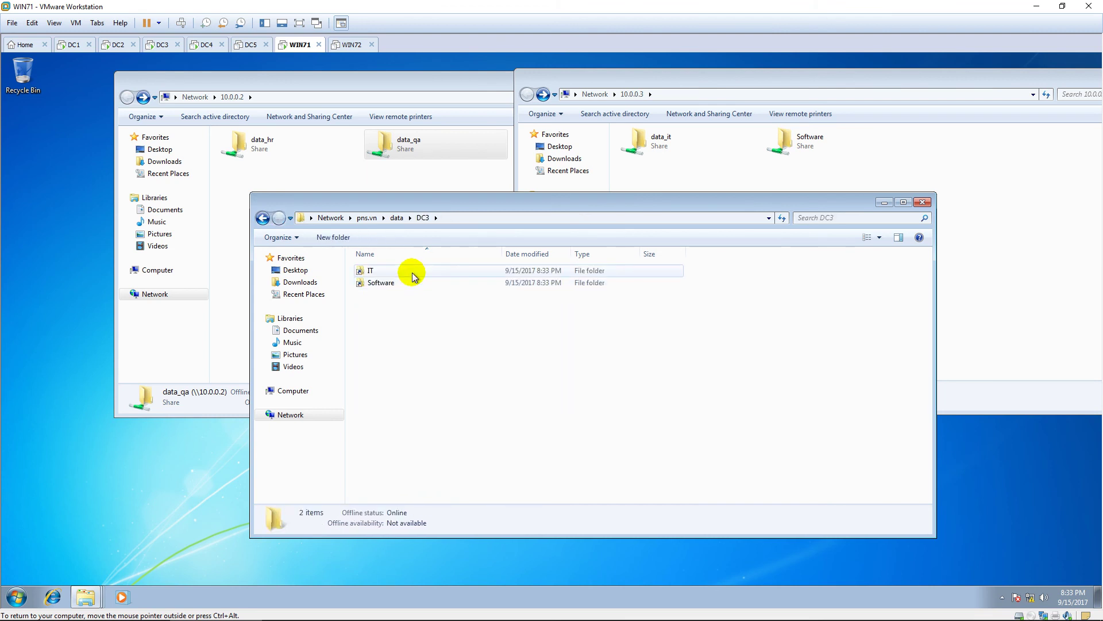
key(BackSpace)
double_click(413, 283)
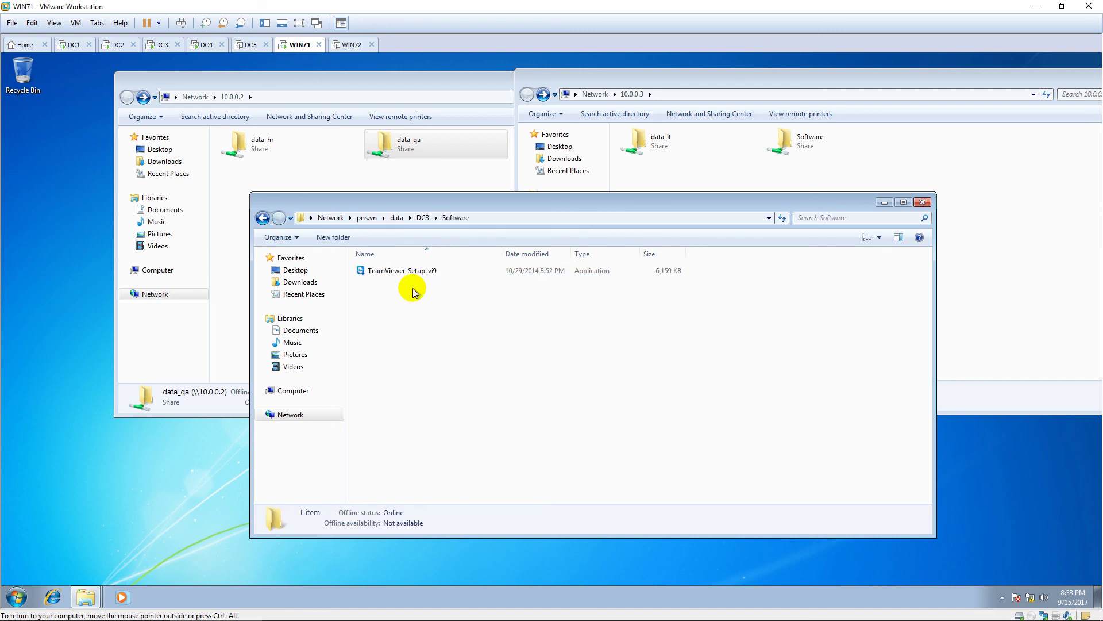
key(BackSpace)
key(BackSpace)
key(alt+Up)
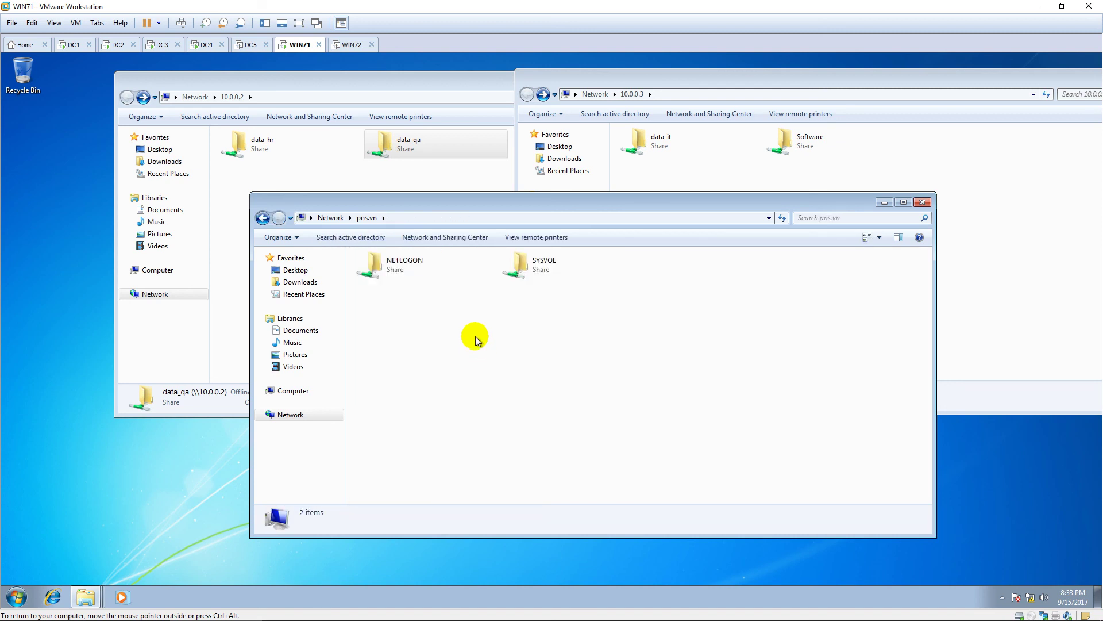
click(434, 219)
click(435, 221)
text(\data)
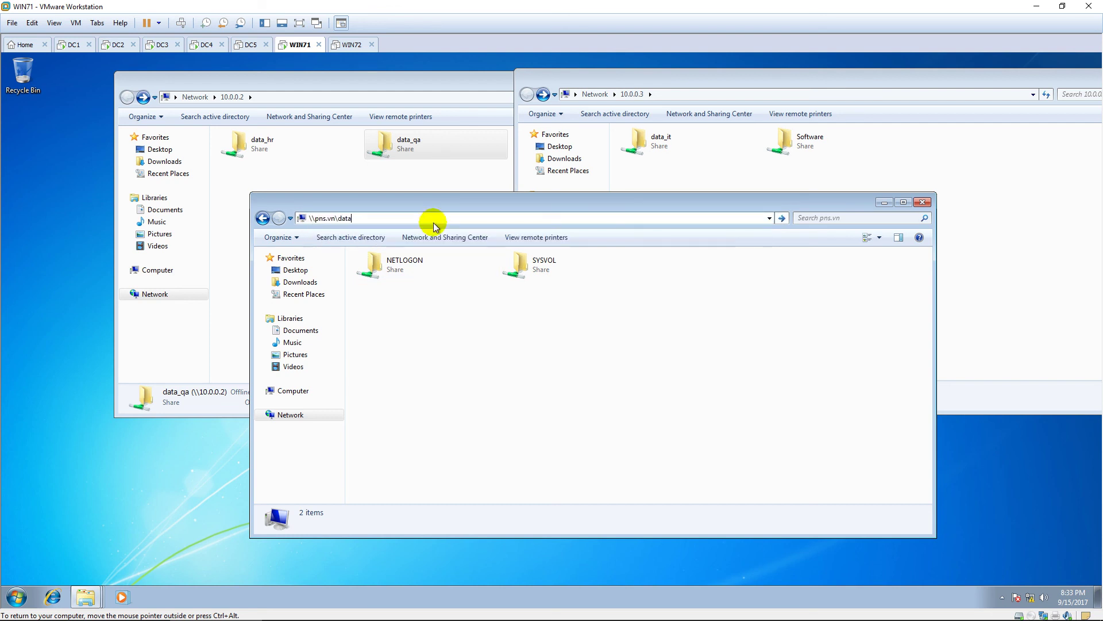
key(Return)
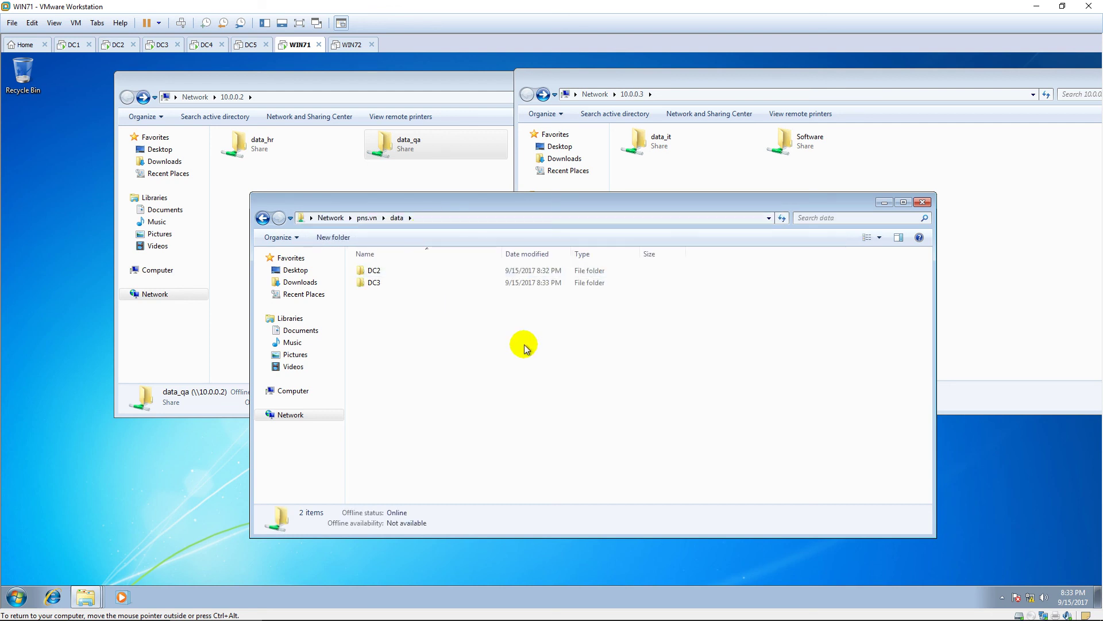